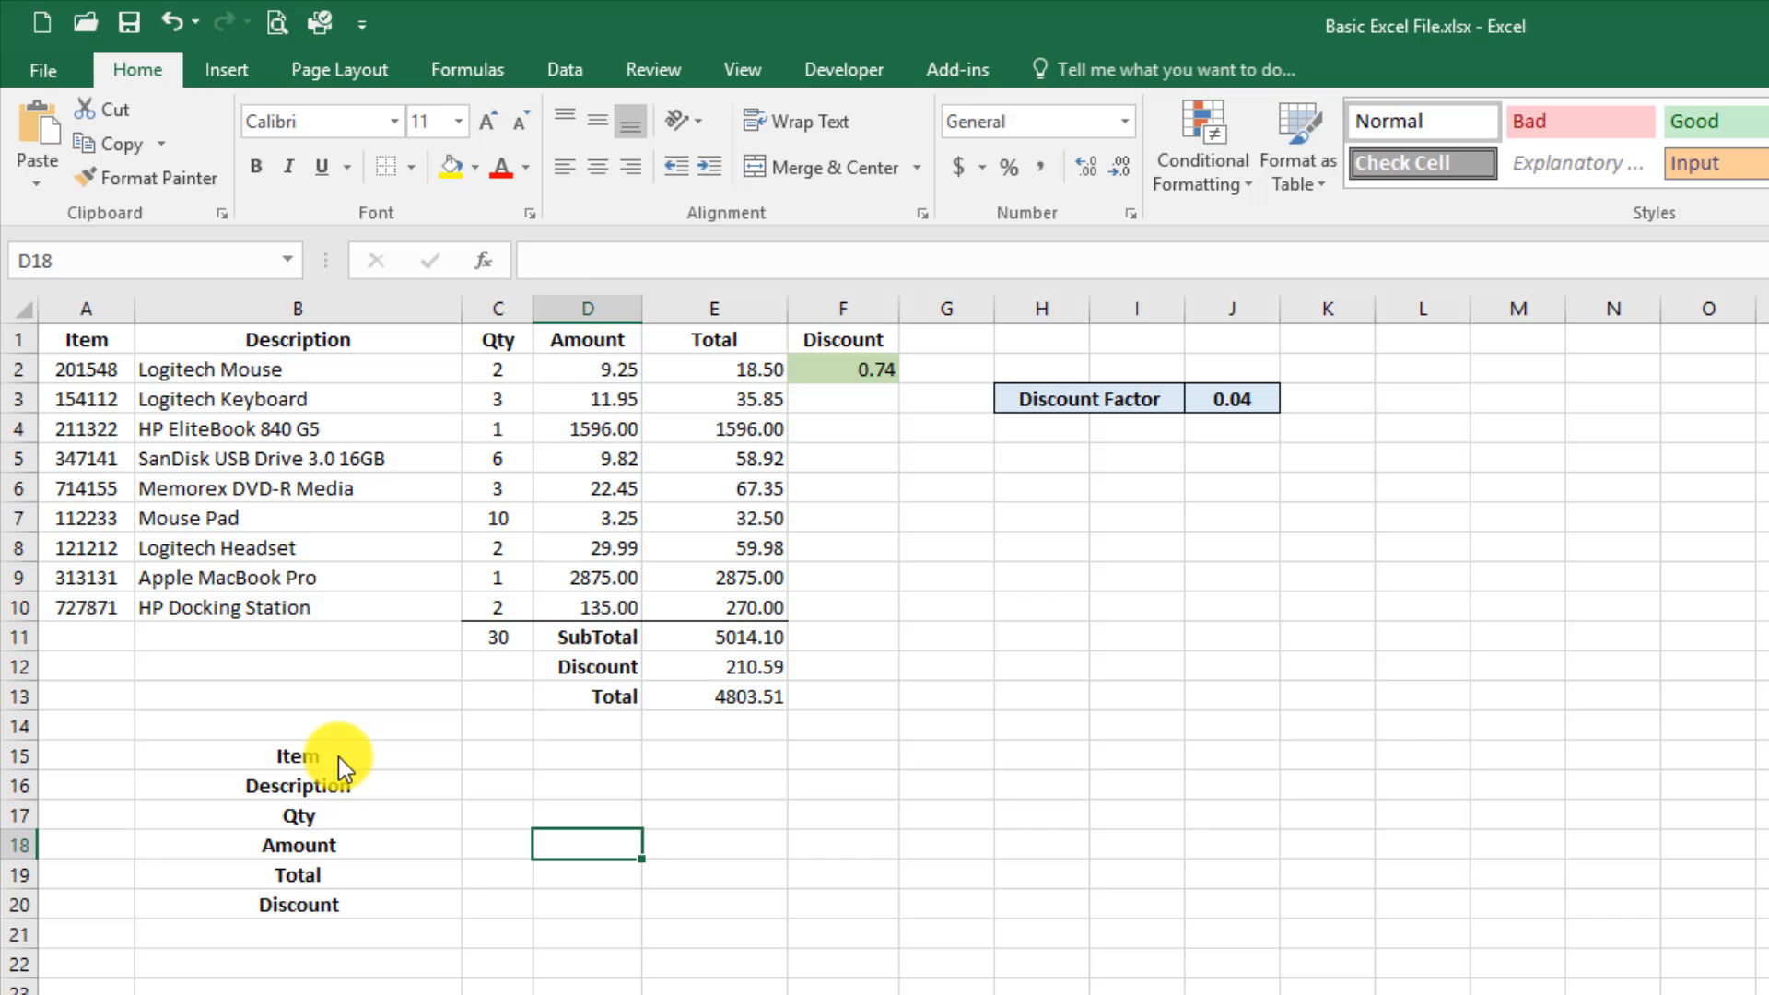
Apply a bottom border to the Item label in cell B15.
left_click(339, 755)
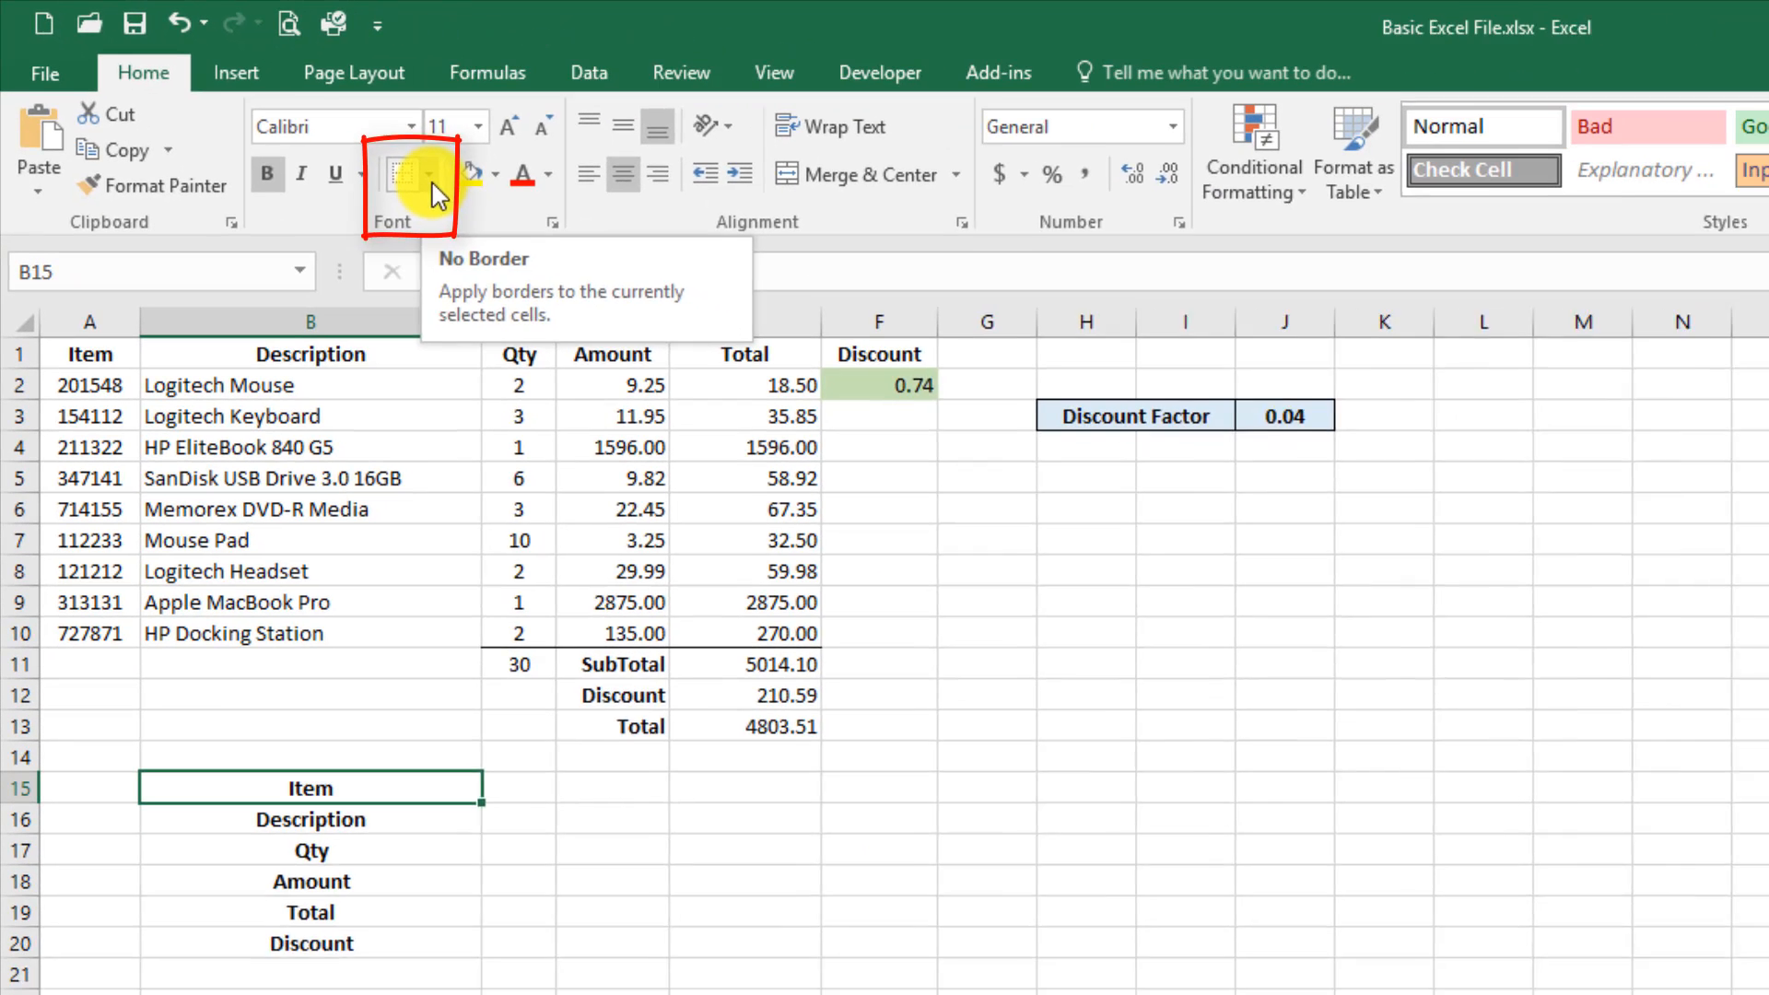
left_click(953, 401)
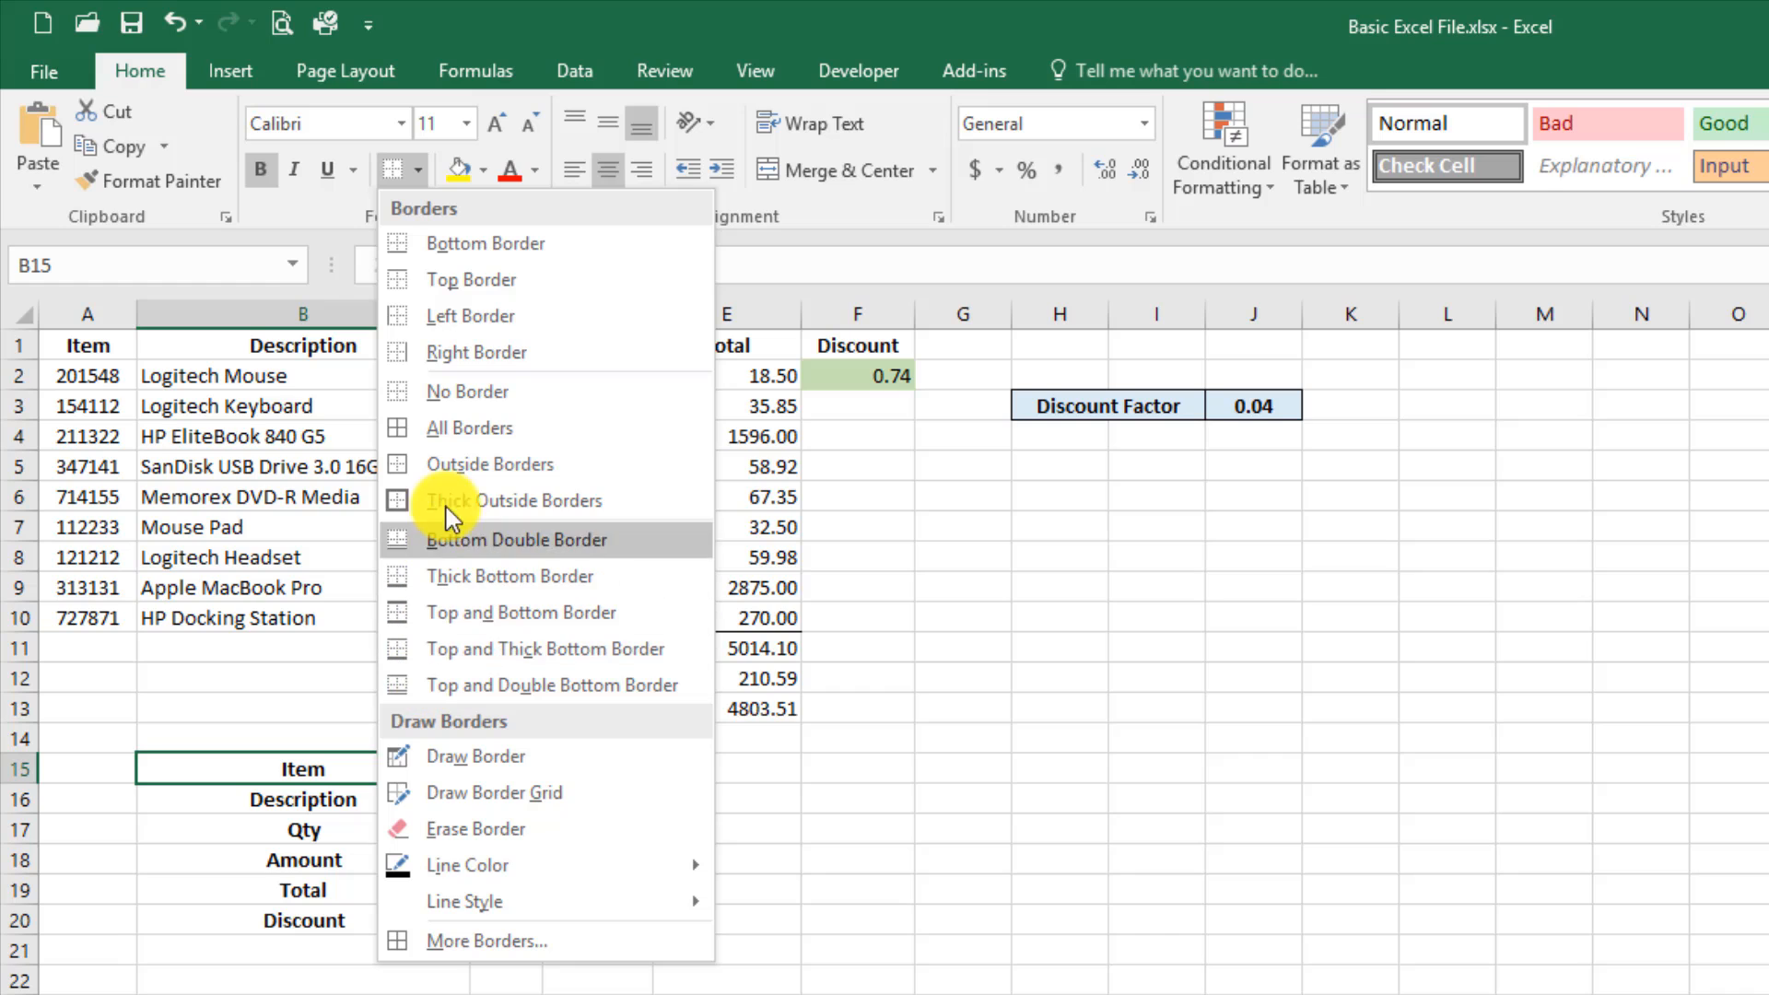
left_click(488, 244)
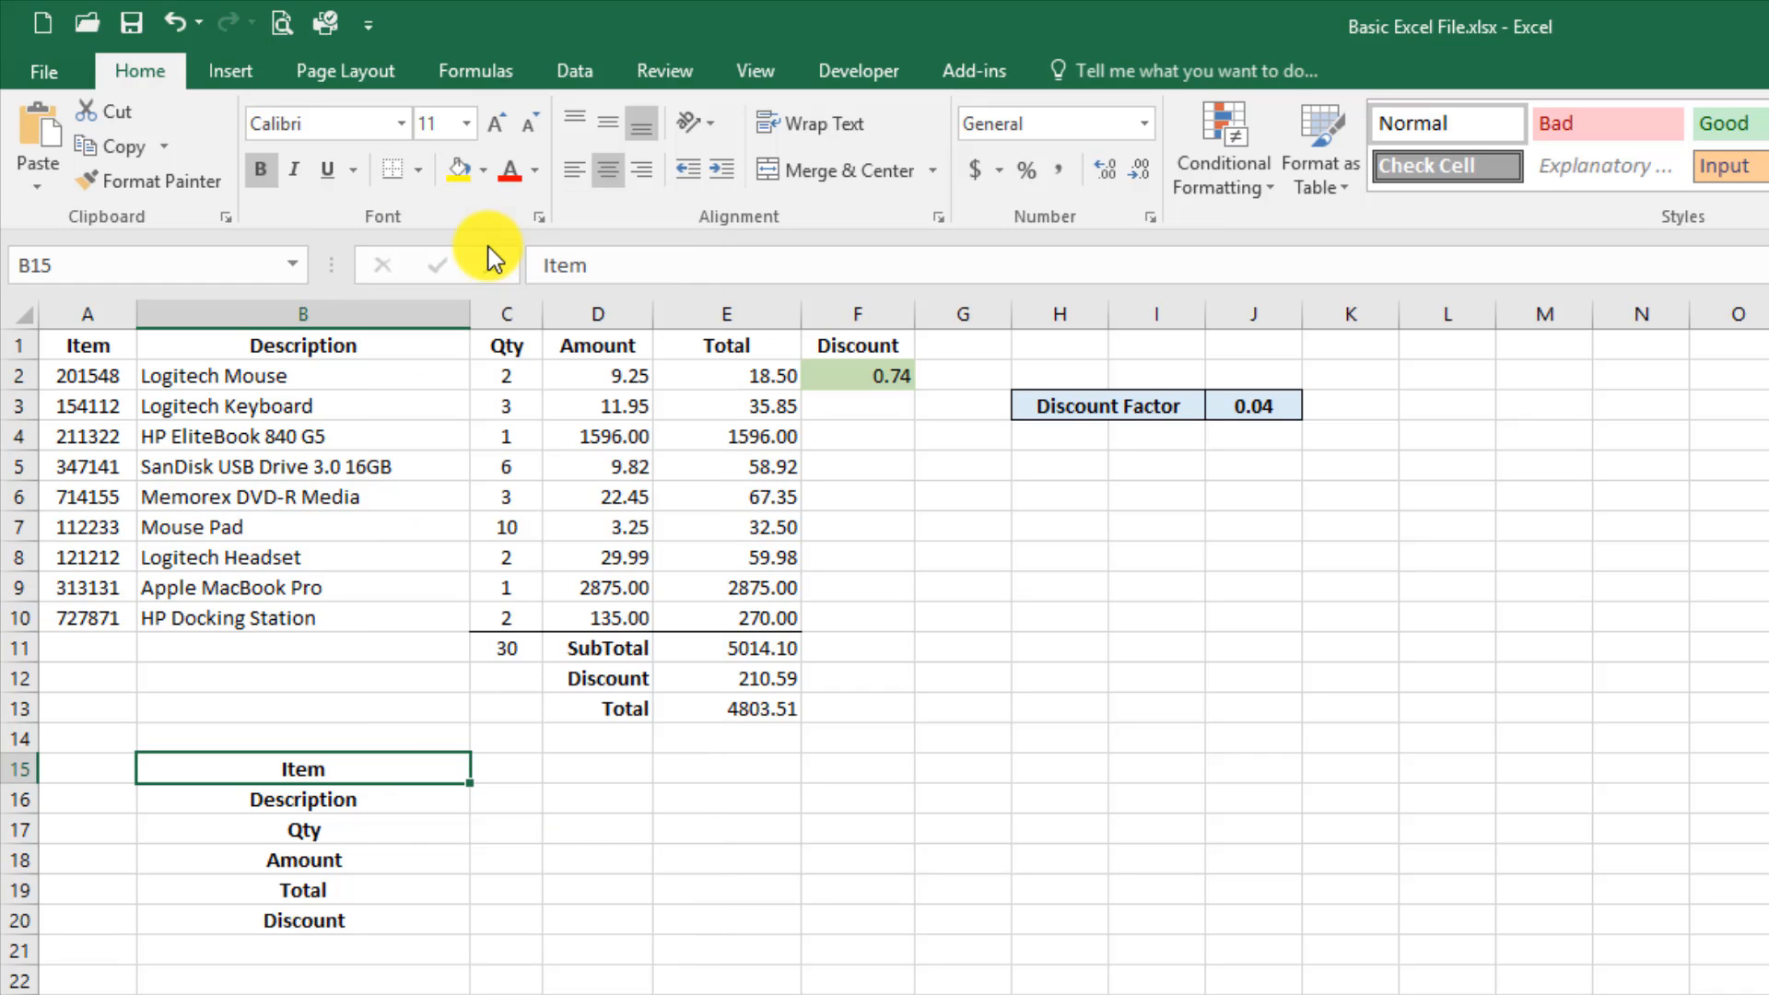
left_click(603, 894)
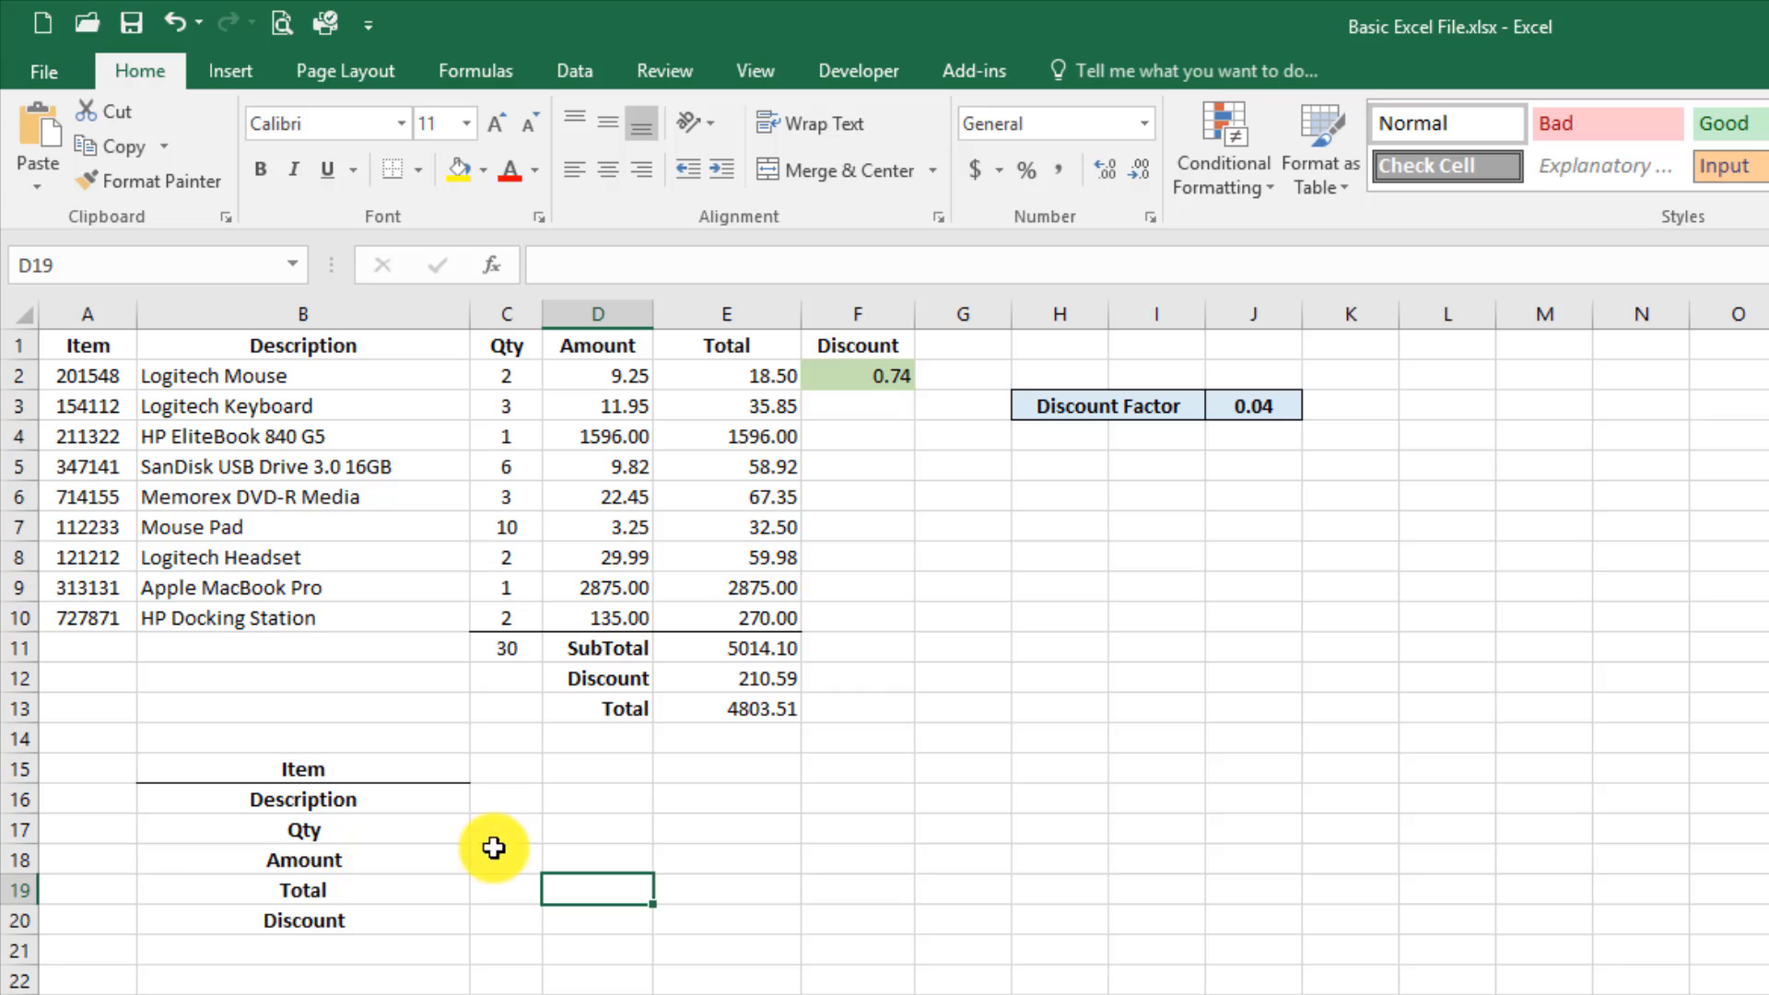
Add a top border to the Item label in cell B15.
left_click(411, 772)
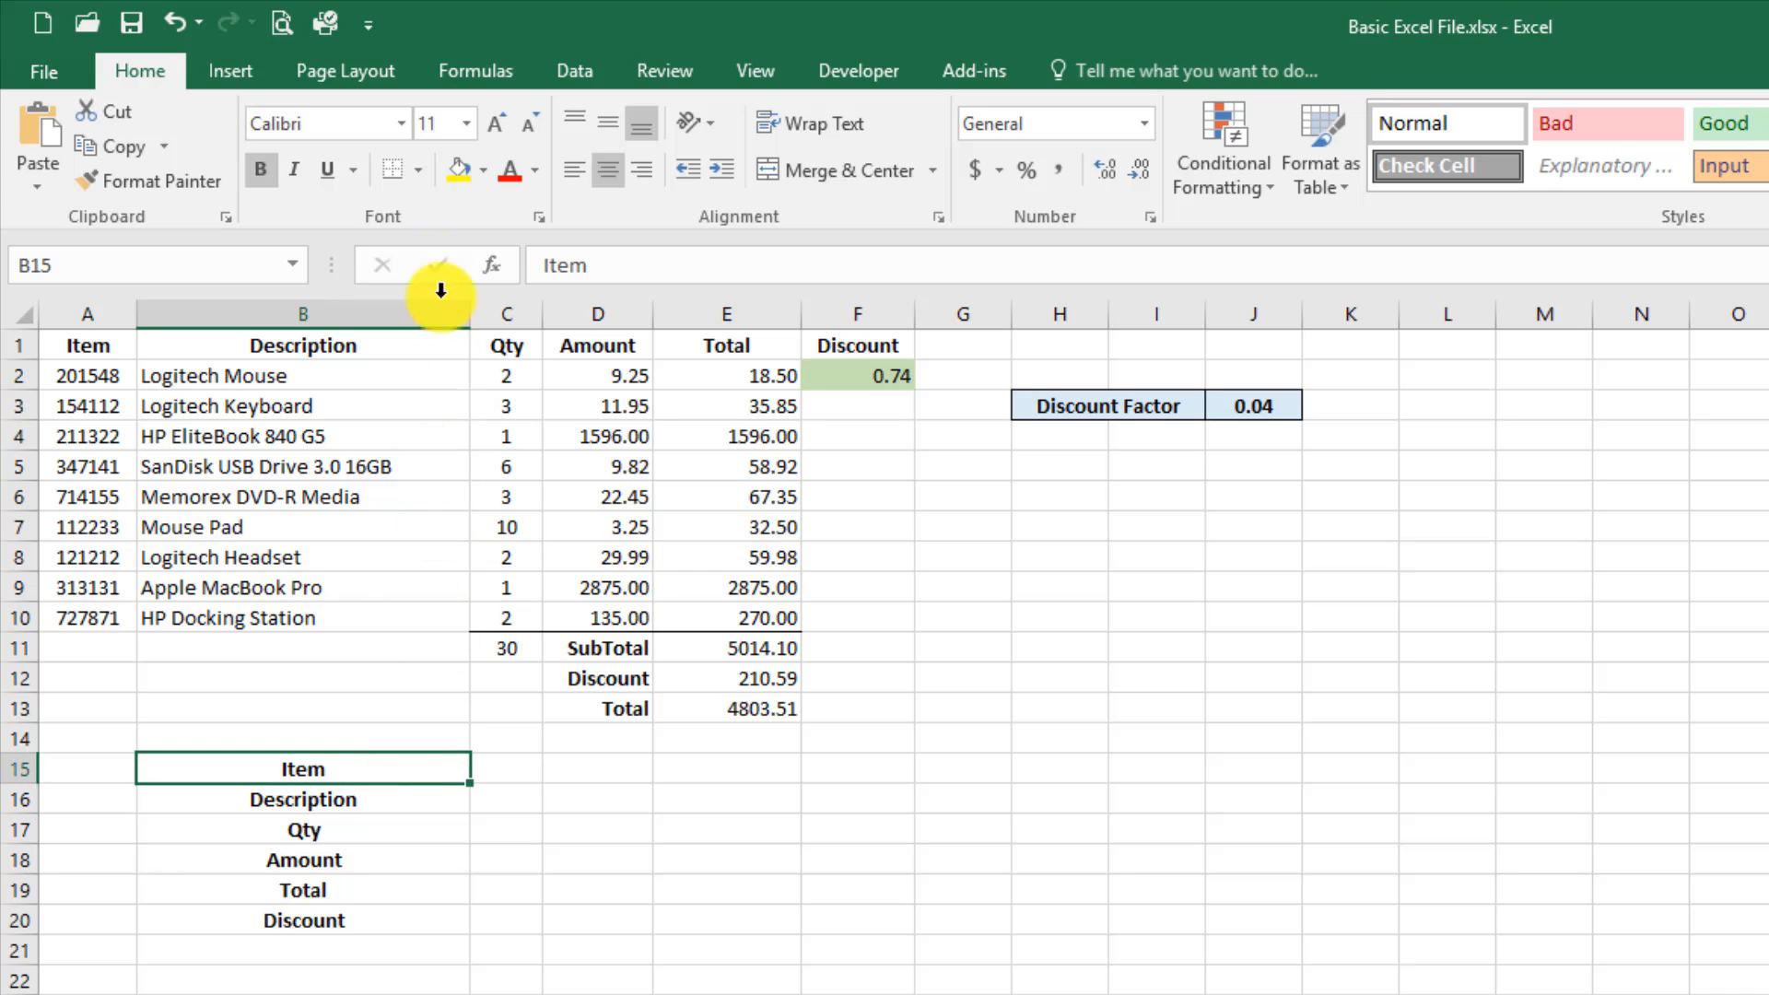
left_click(419, 184)
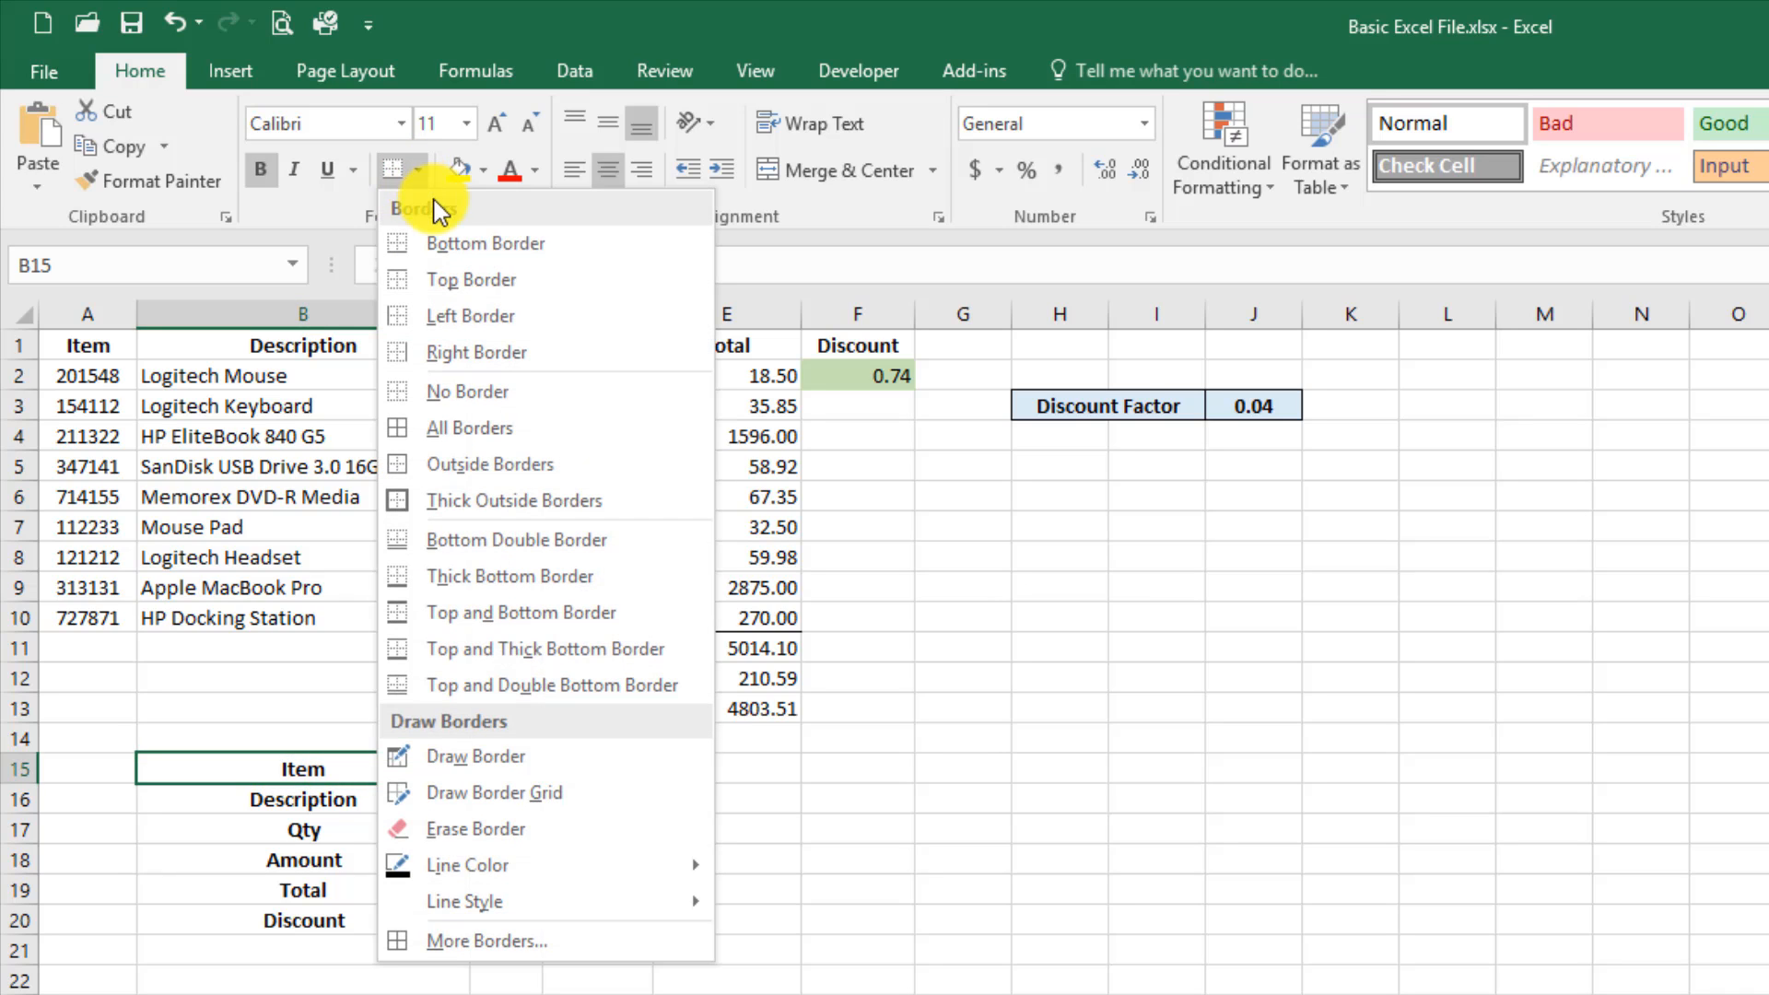
left_click(458, 277)
left_click(511, 823)
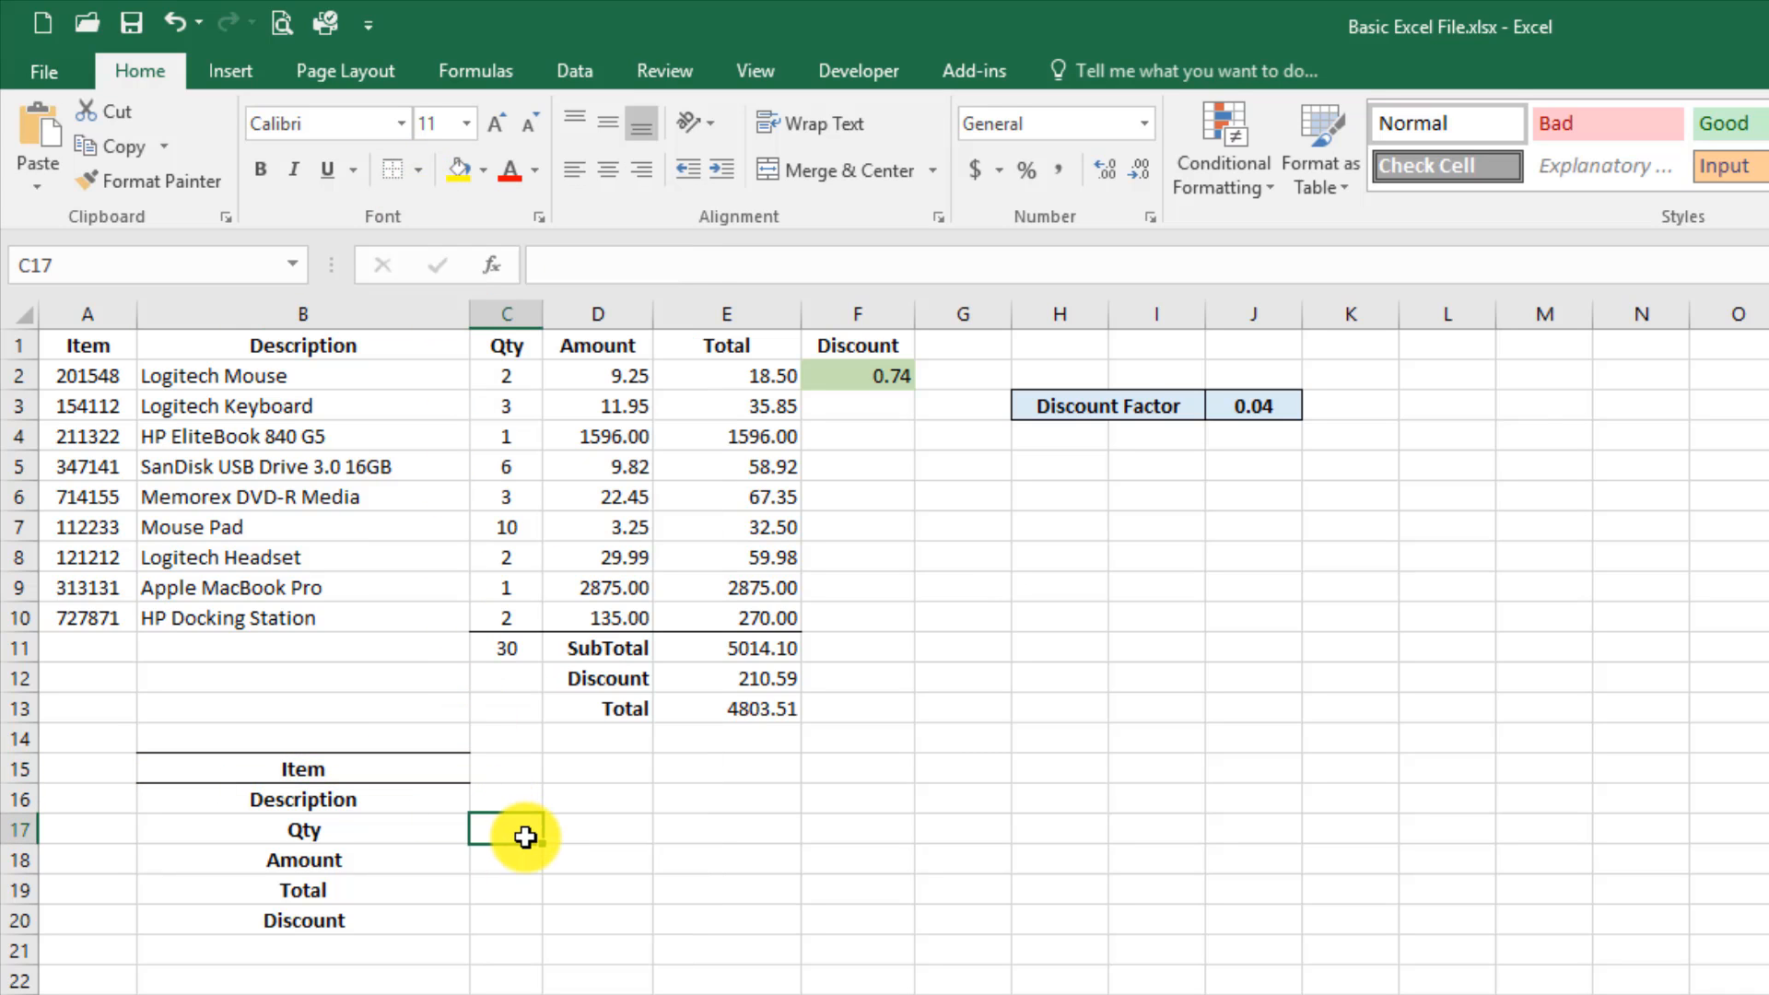
Remove all borders from cell B15 with the No Border option.
left_click(413, 766)
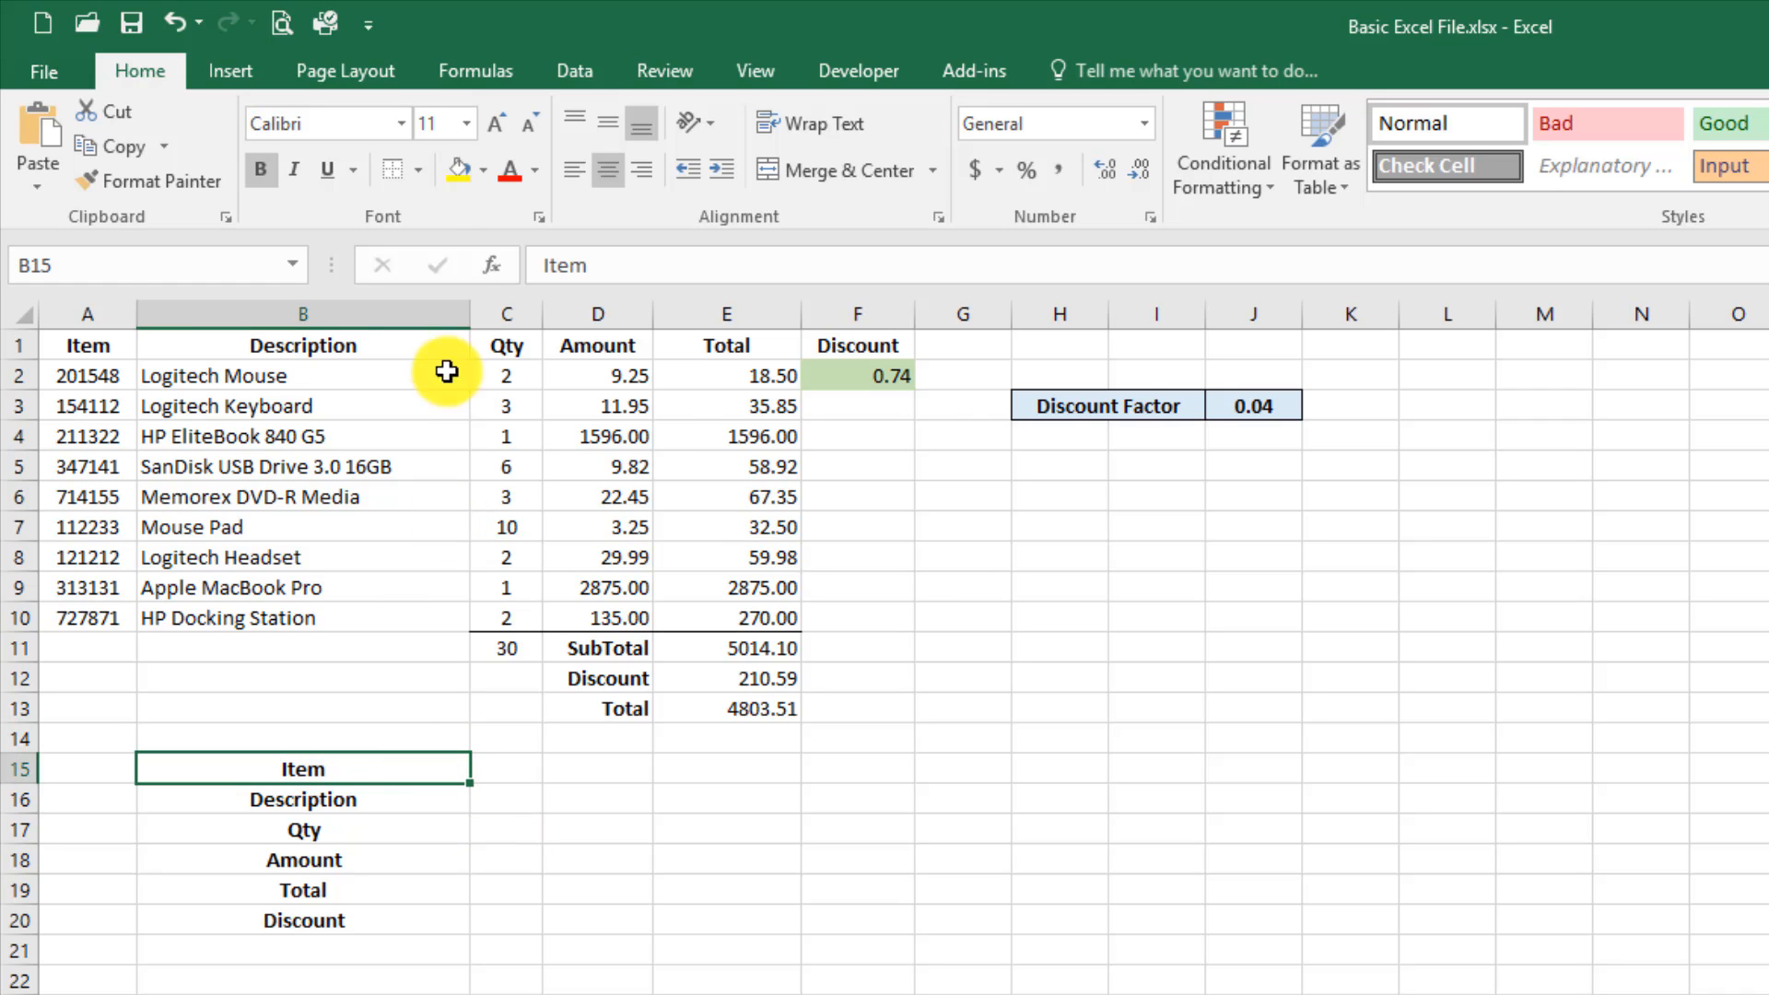
left_click(418, 170)
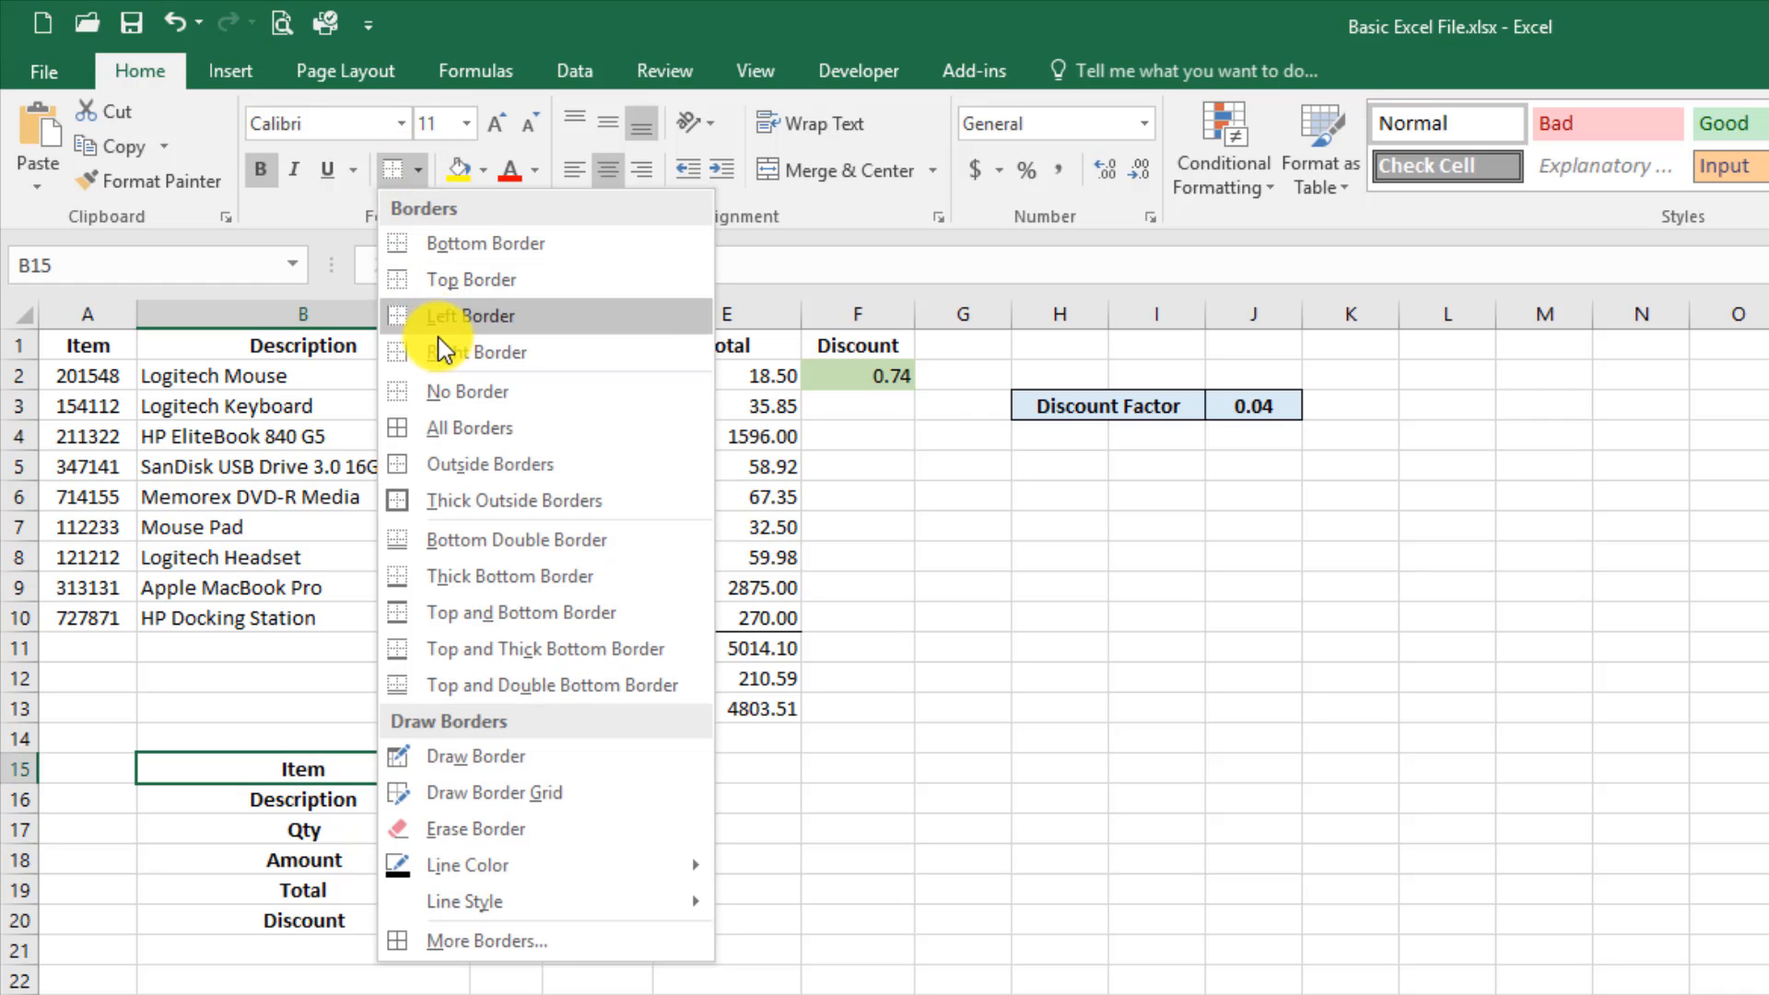
left_click(474, 398)
left_click(587, 921)
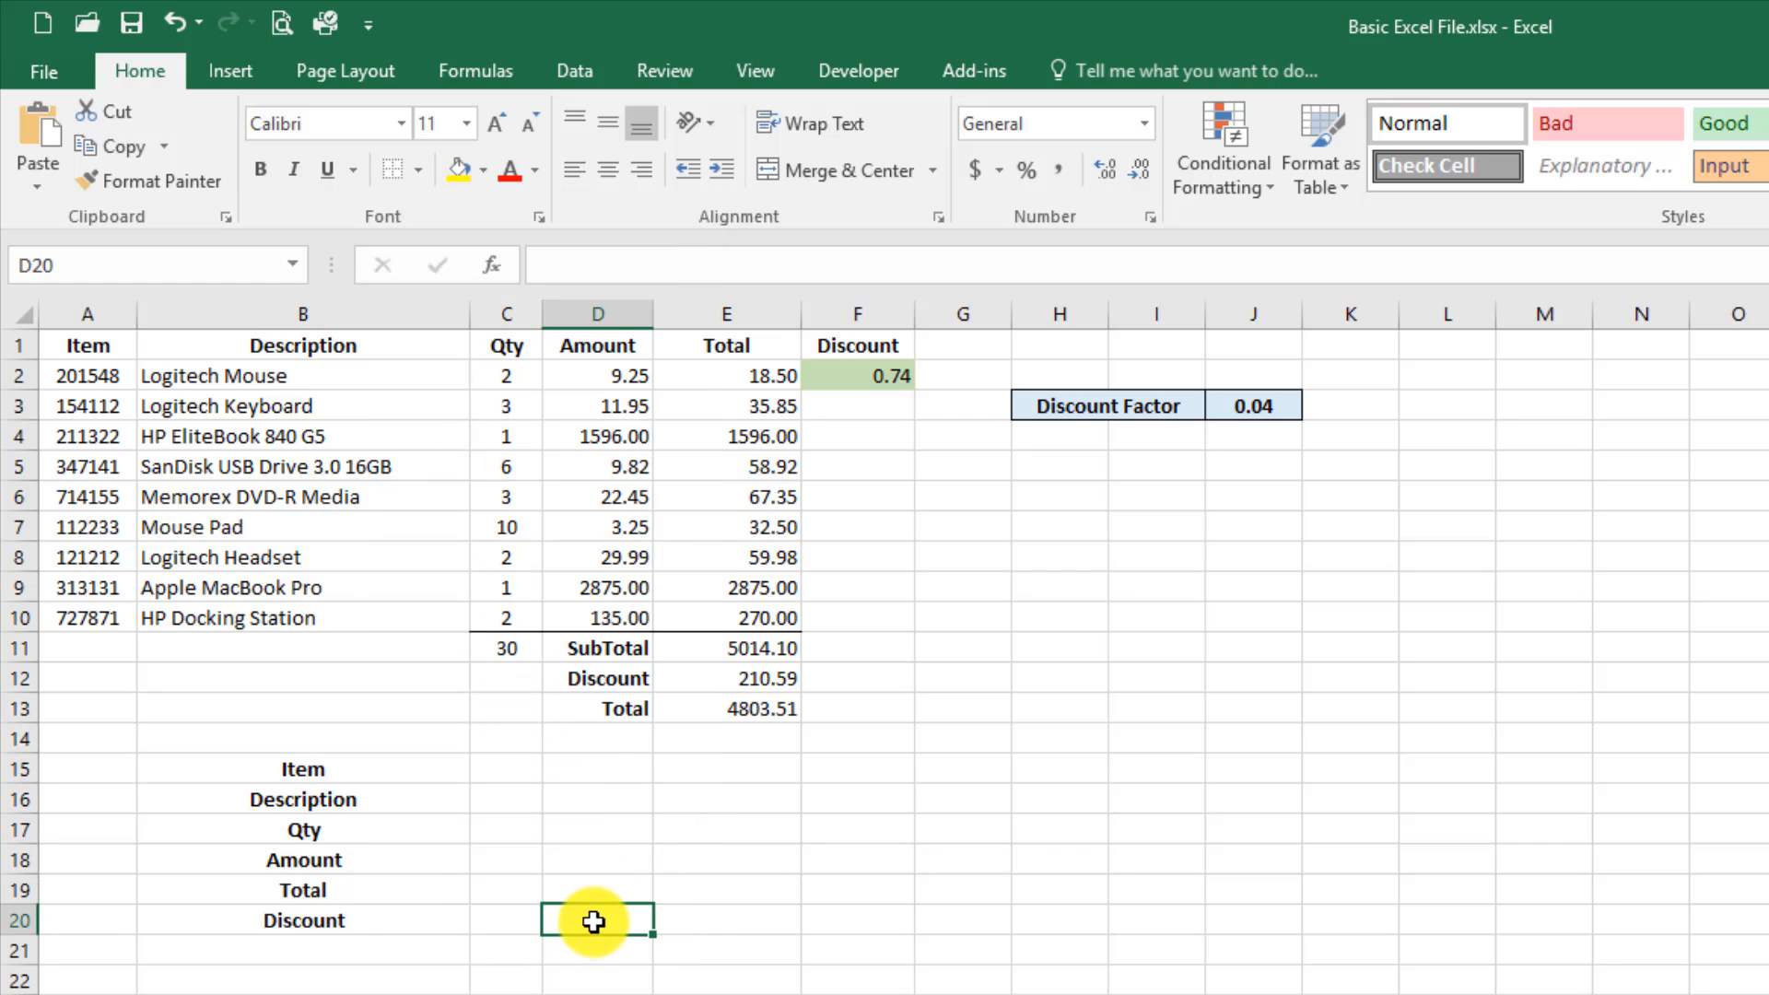
Try All Borders on the label cells B15:B20 and undo the change.
left_click_drag(382, 769, 375, 915)
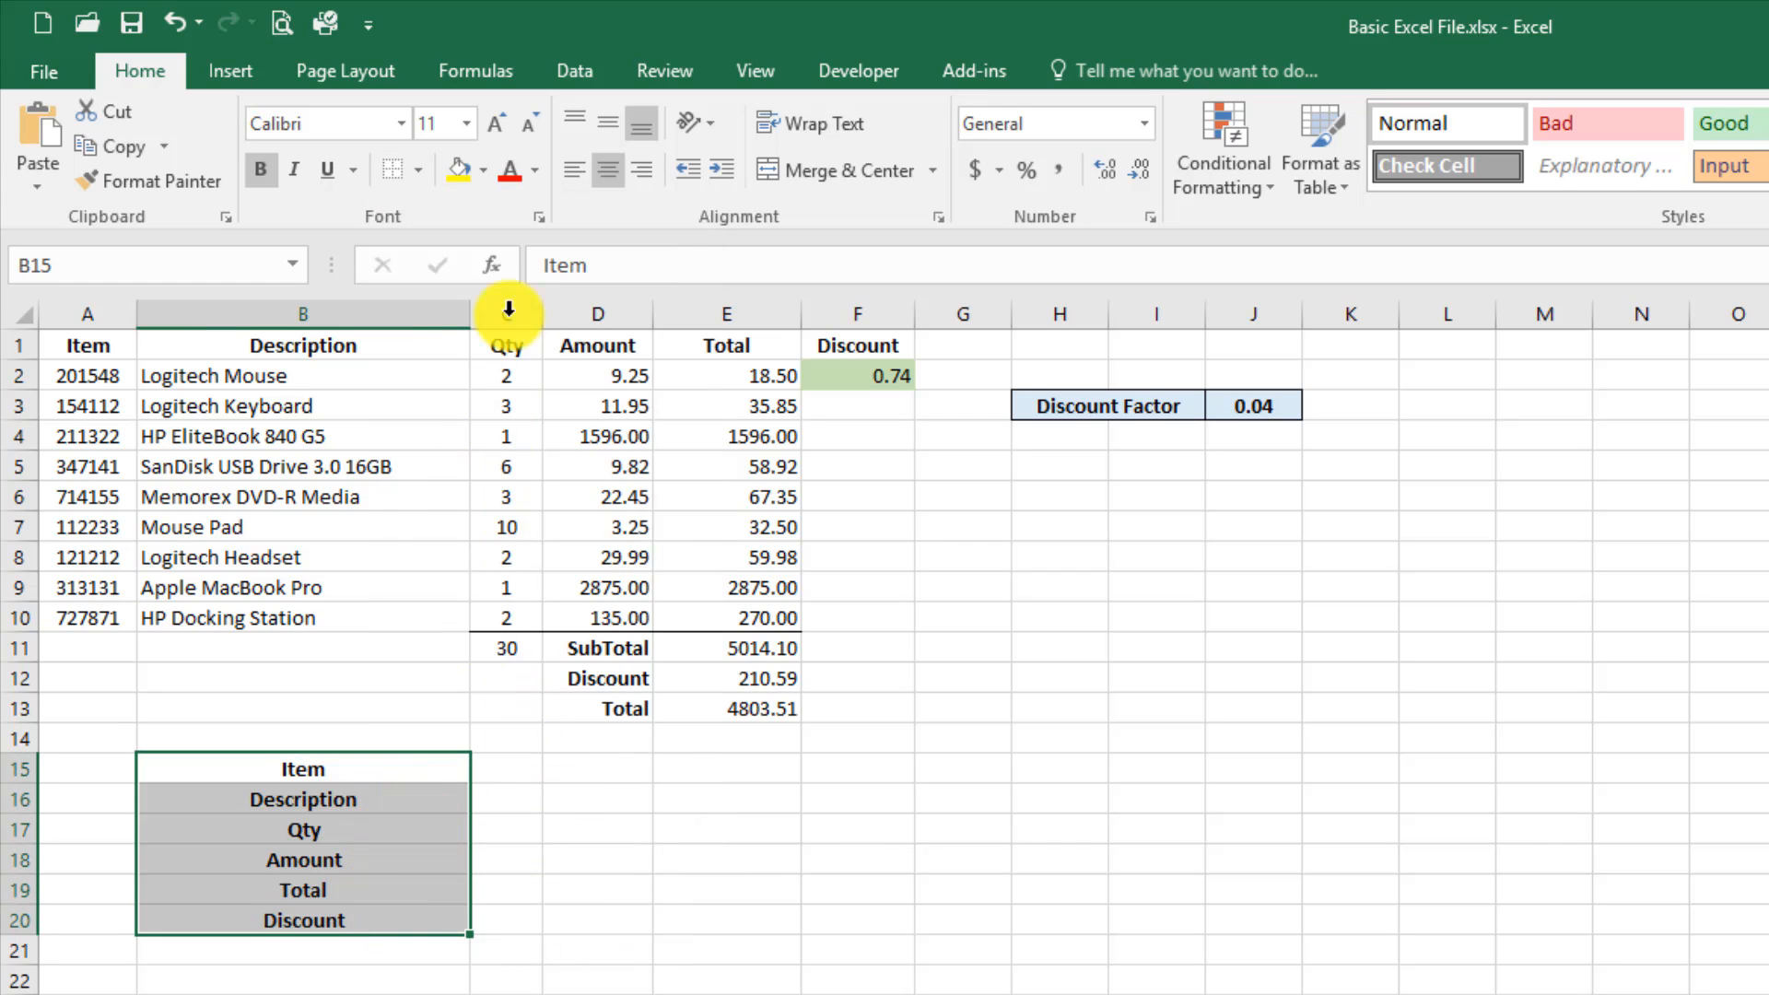
left_click(420, 179)
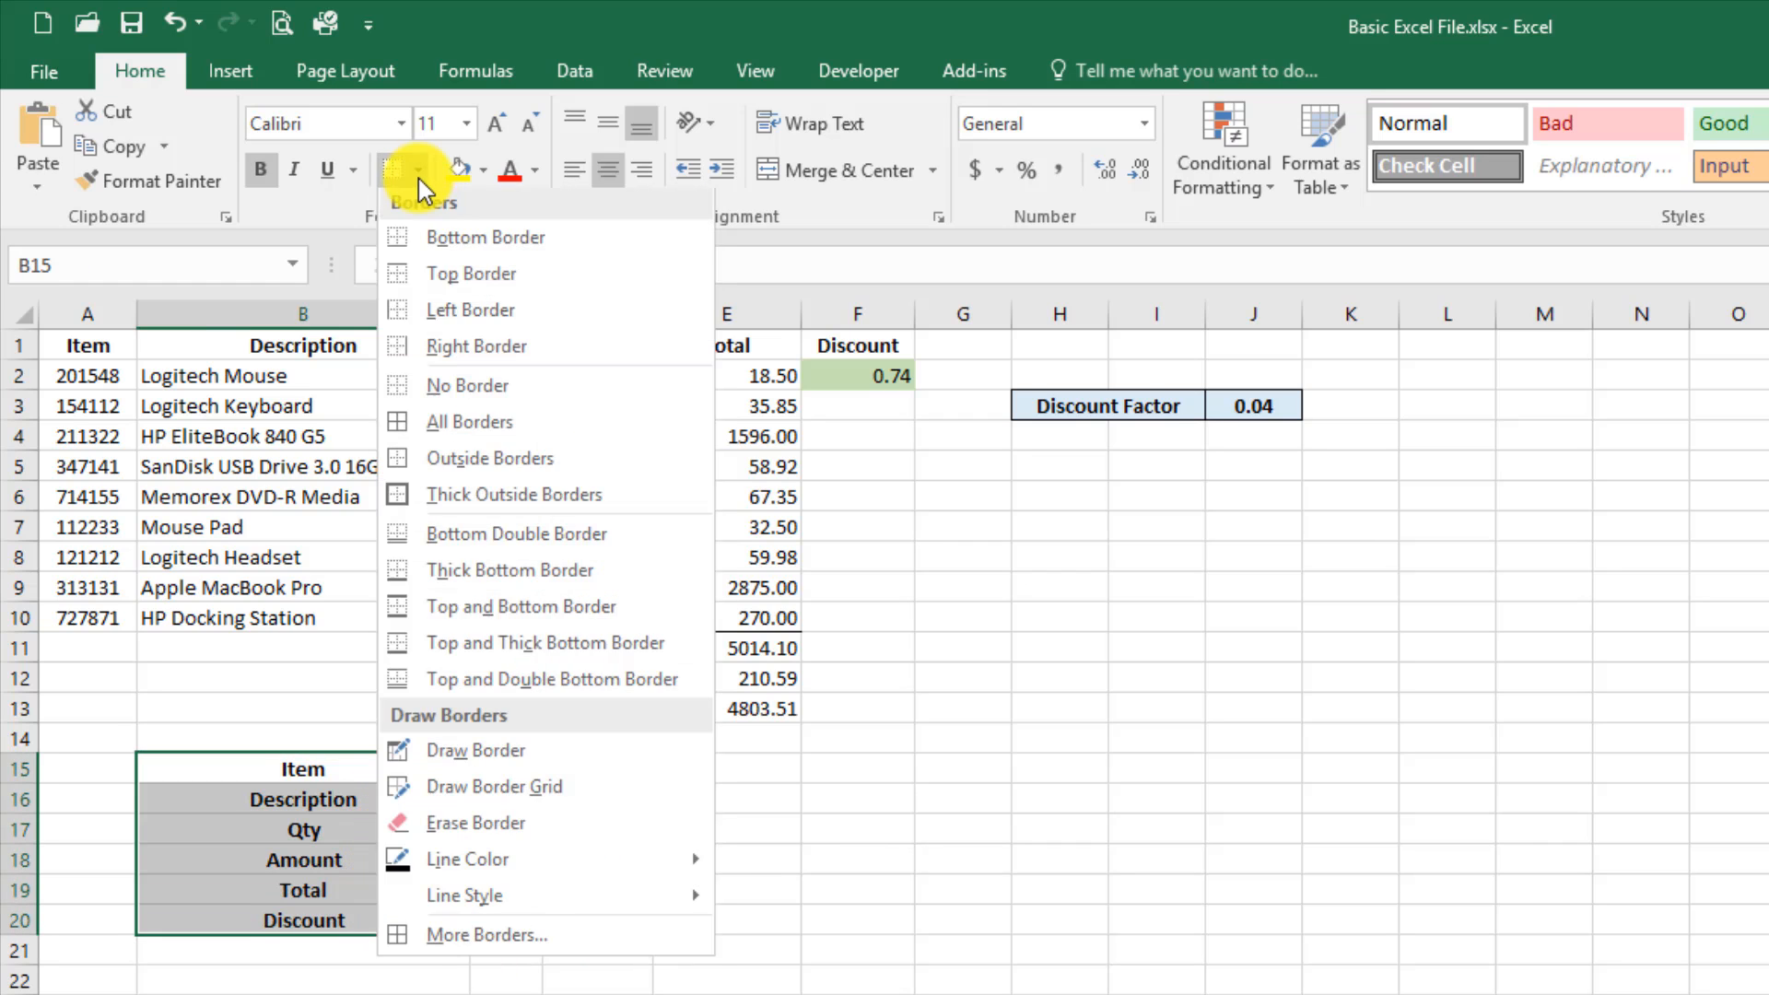
left_click(462, 428)
left_click(652, 938)
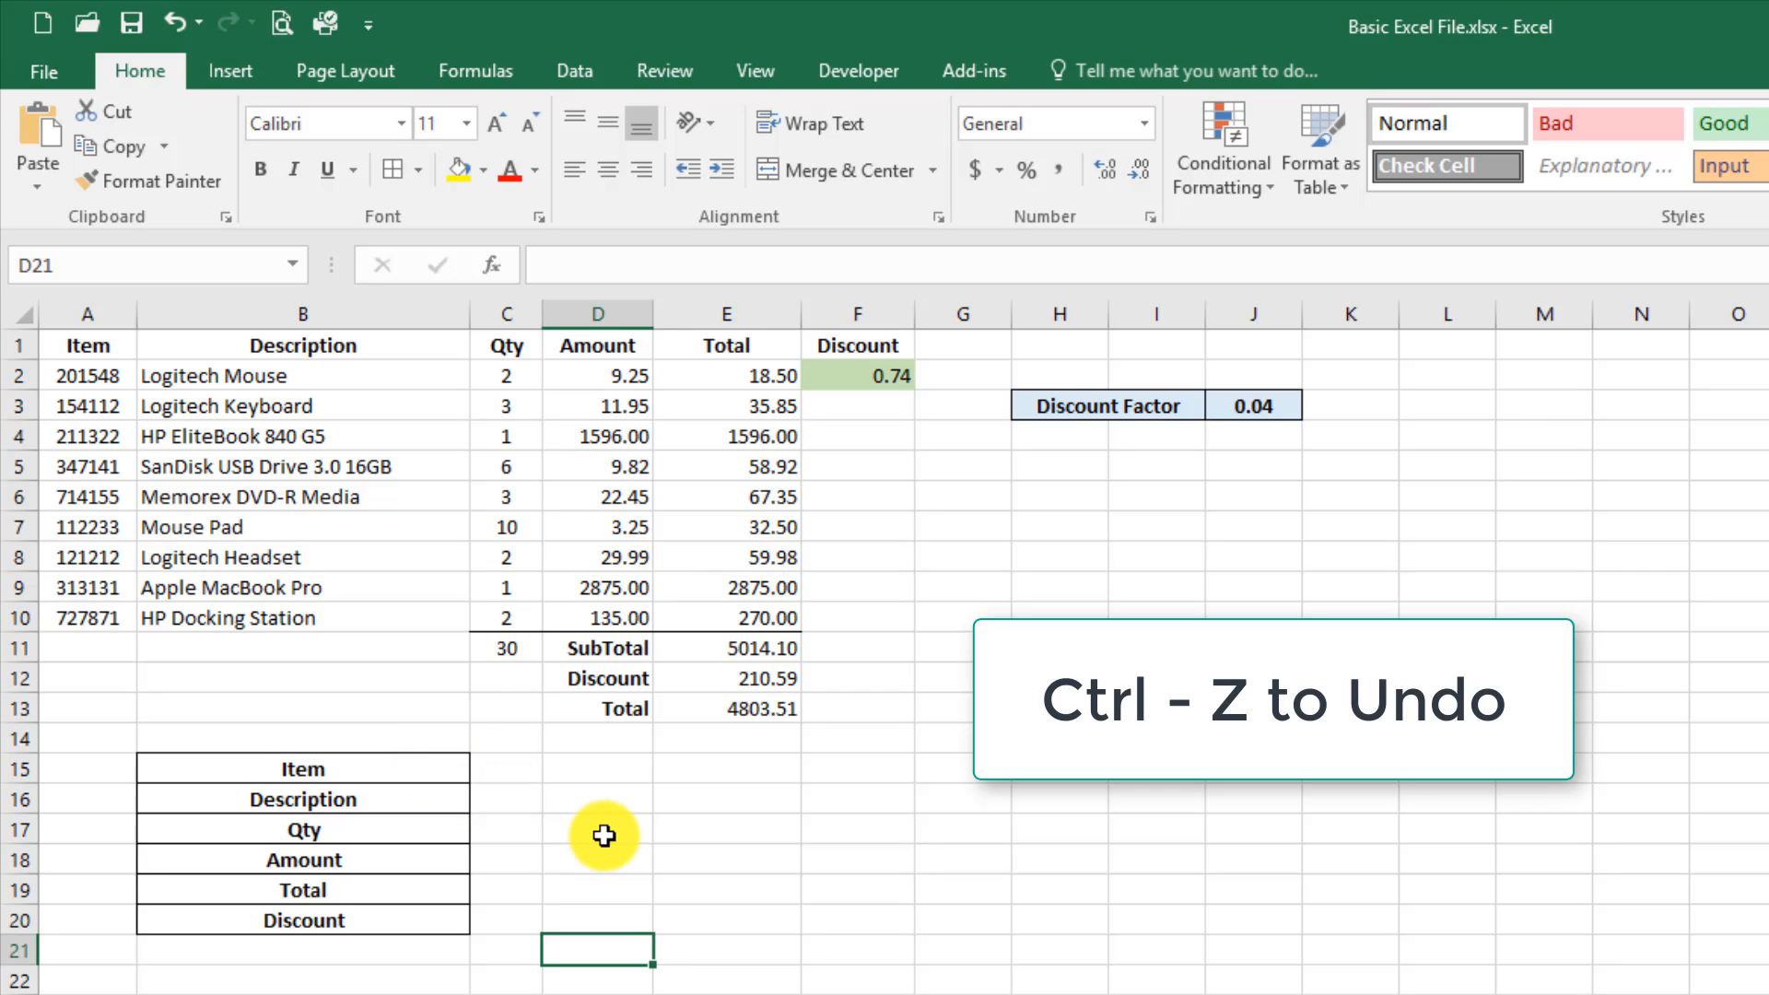
key("ctrl+z")
Try Thick Outside Borders around the label cells B15:B20 and undo the change.
left_click(392, 827)
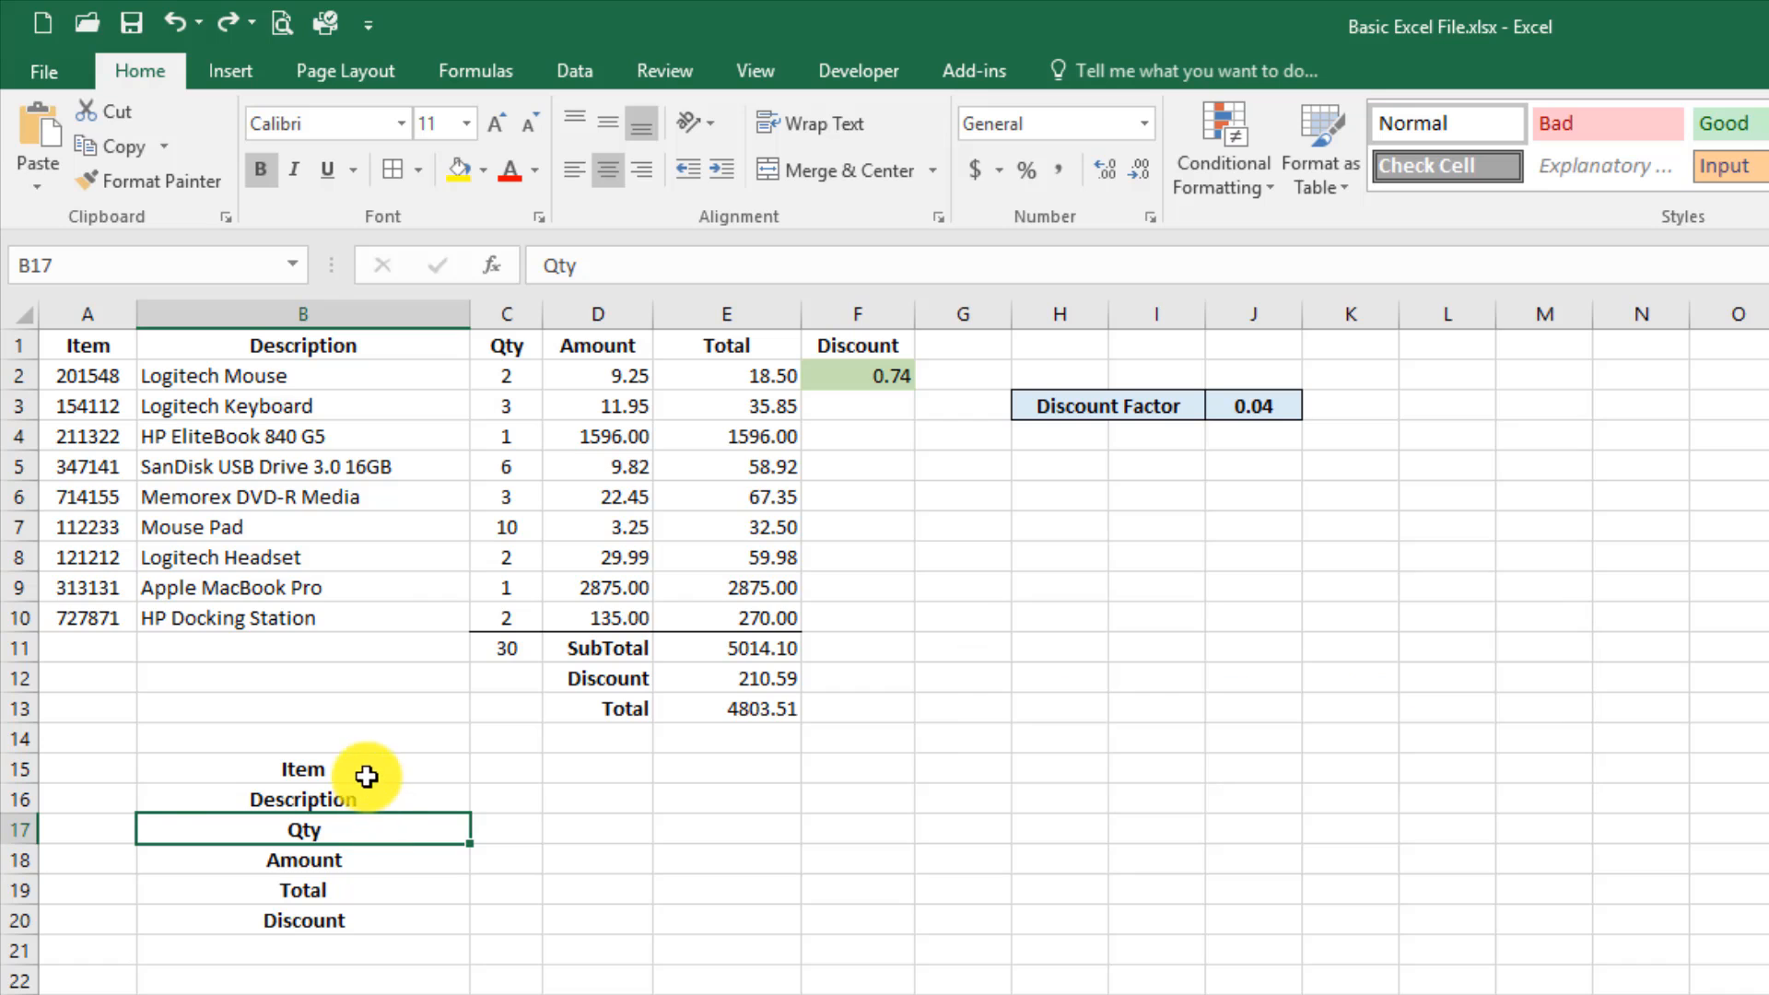
left_click_drag(366, 777, 356, 921)
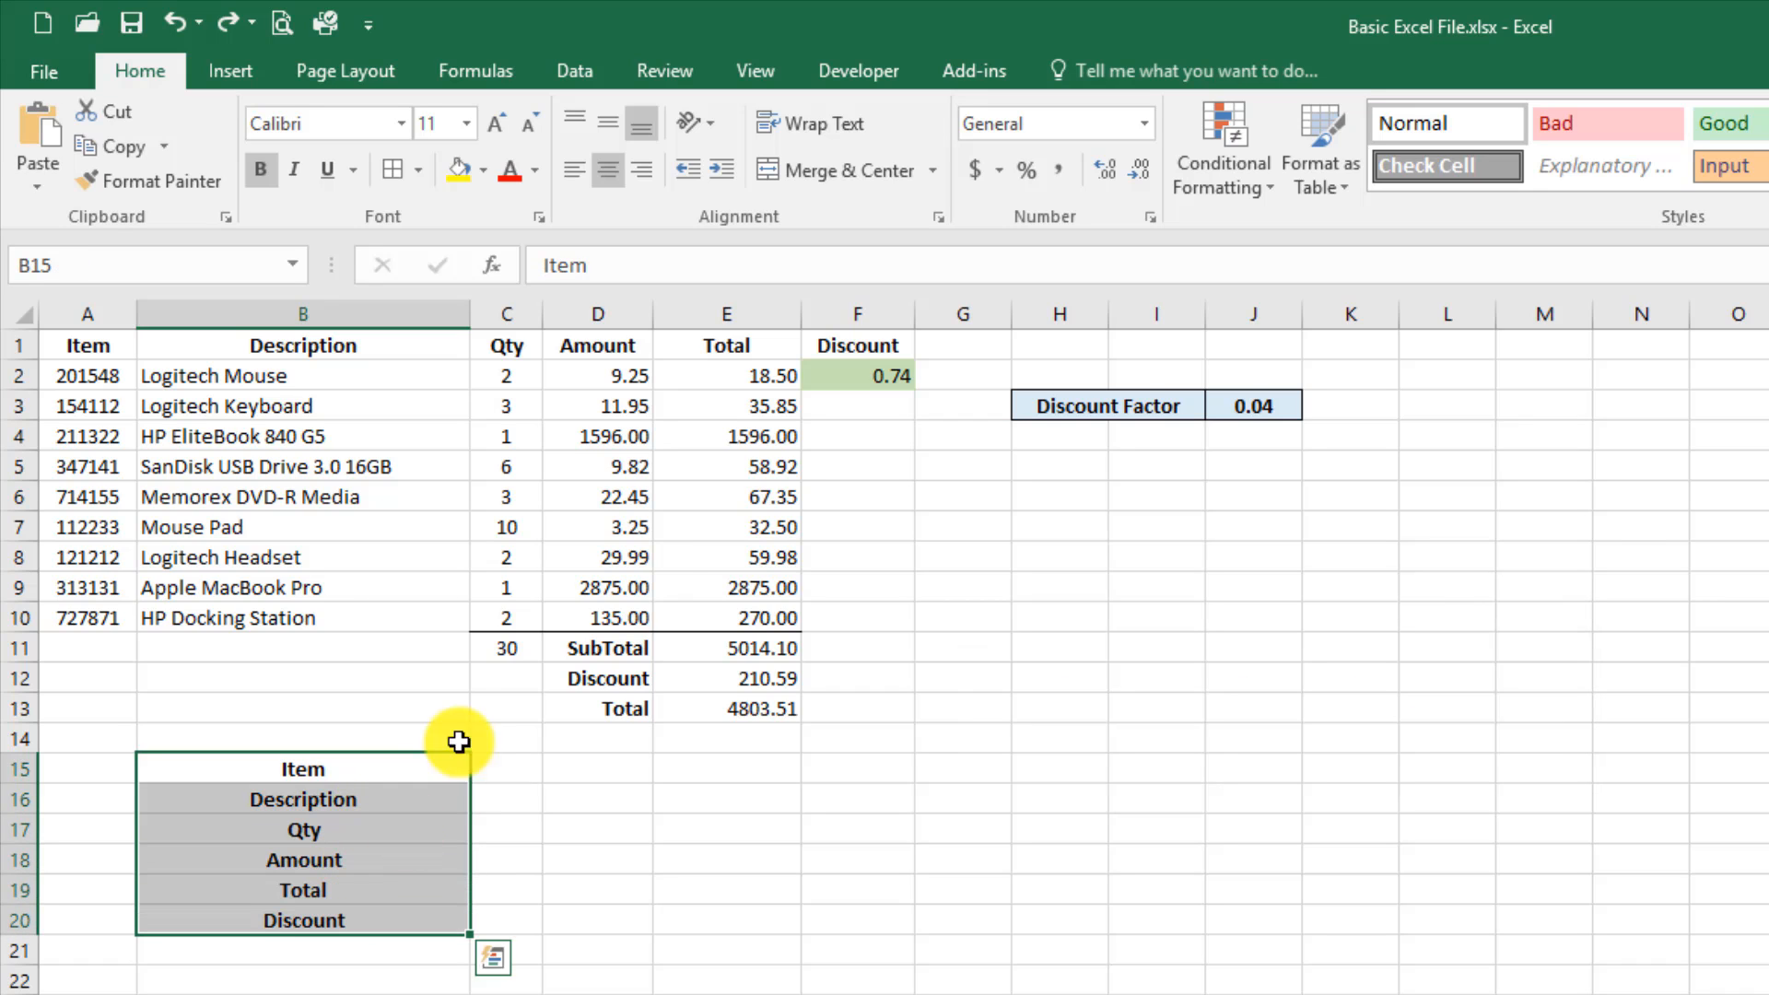
left_click(418, 172)
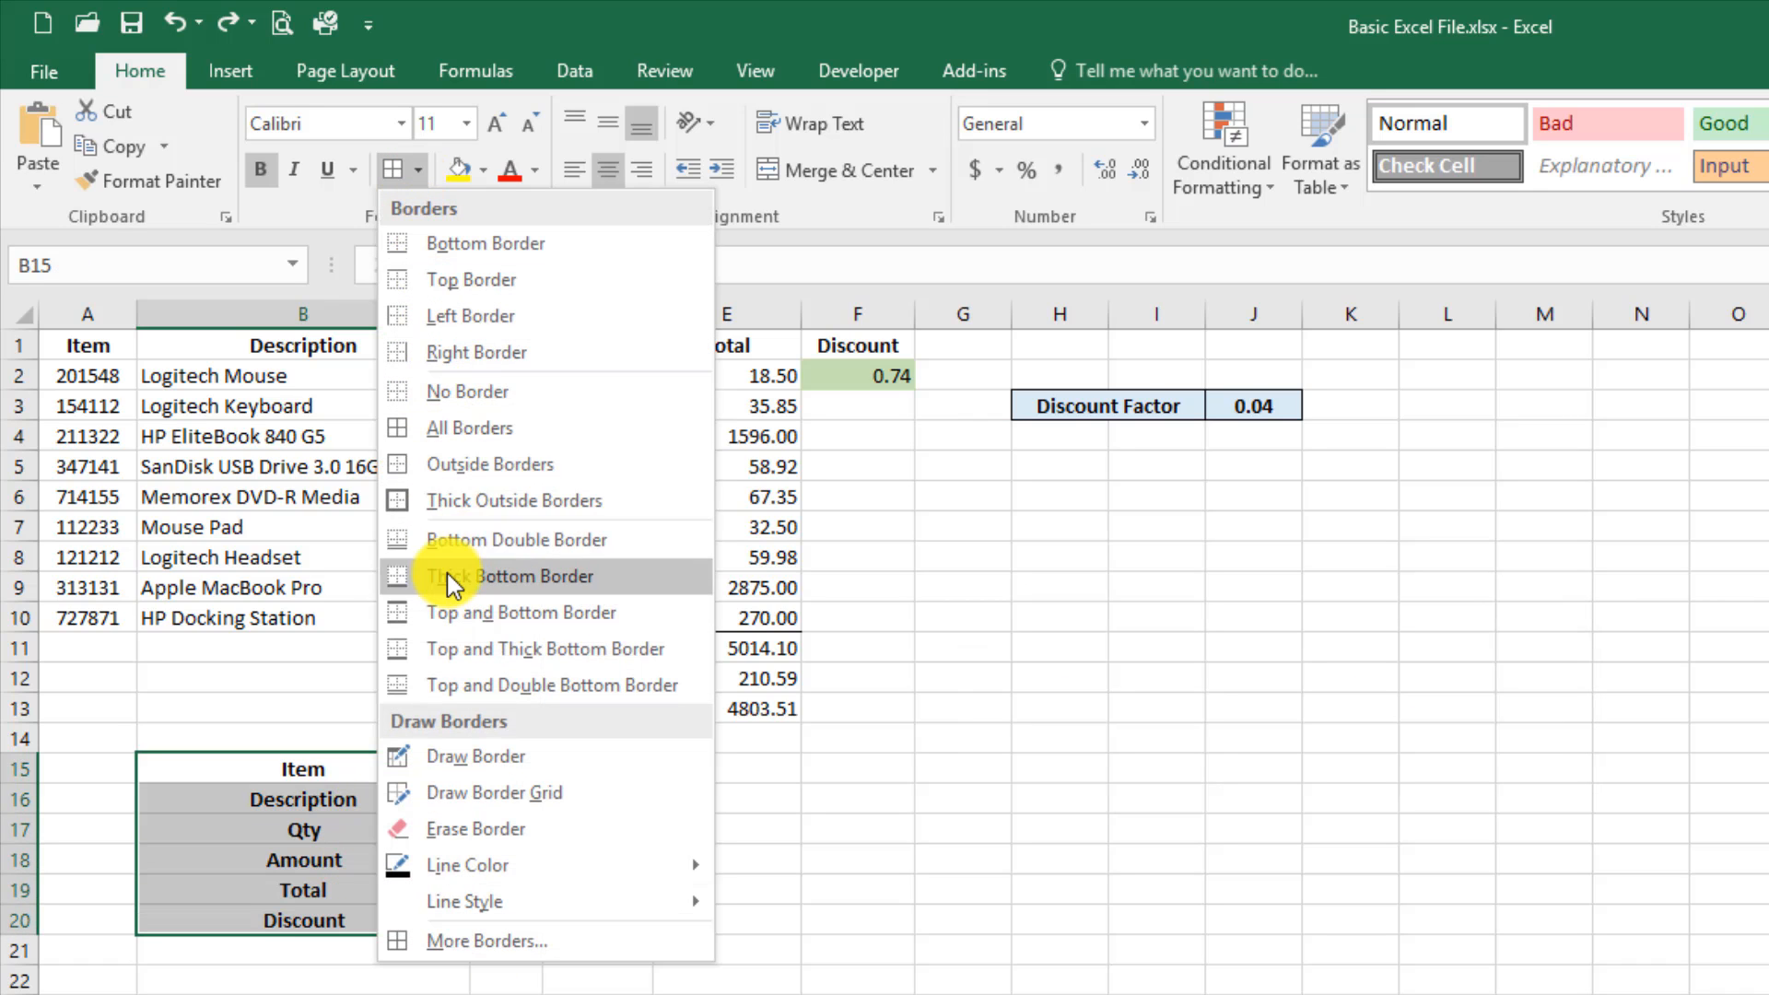
left_click(477, 500)
left_click(657, 912)
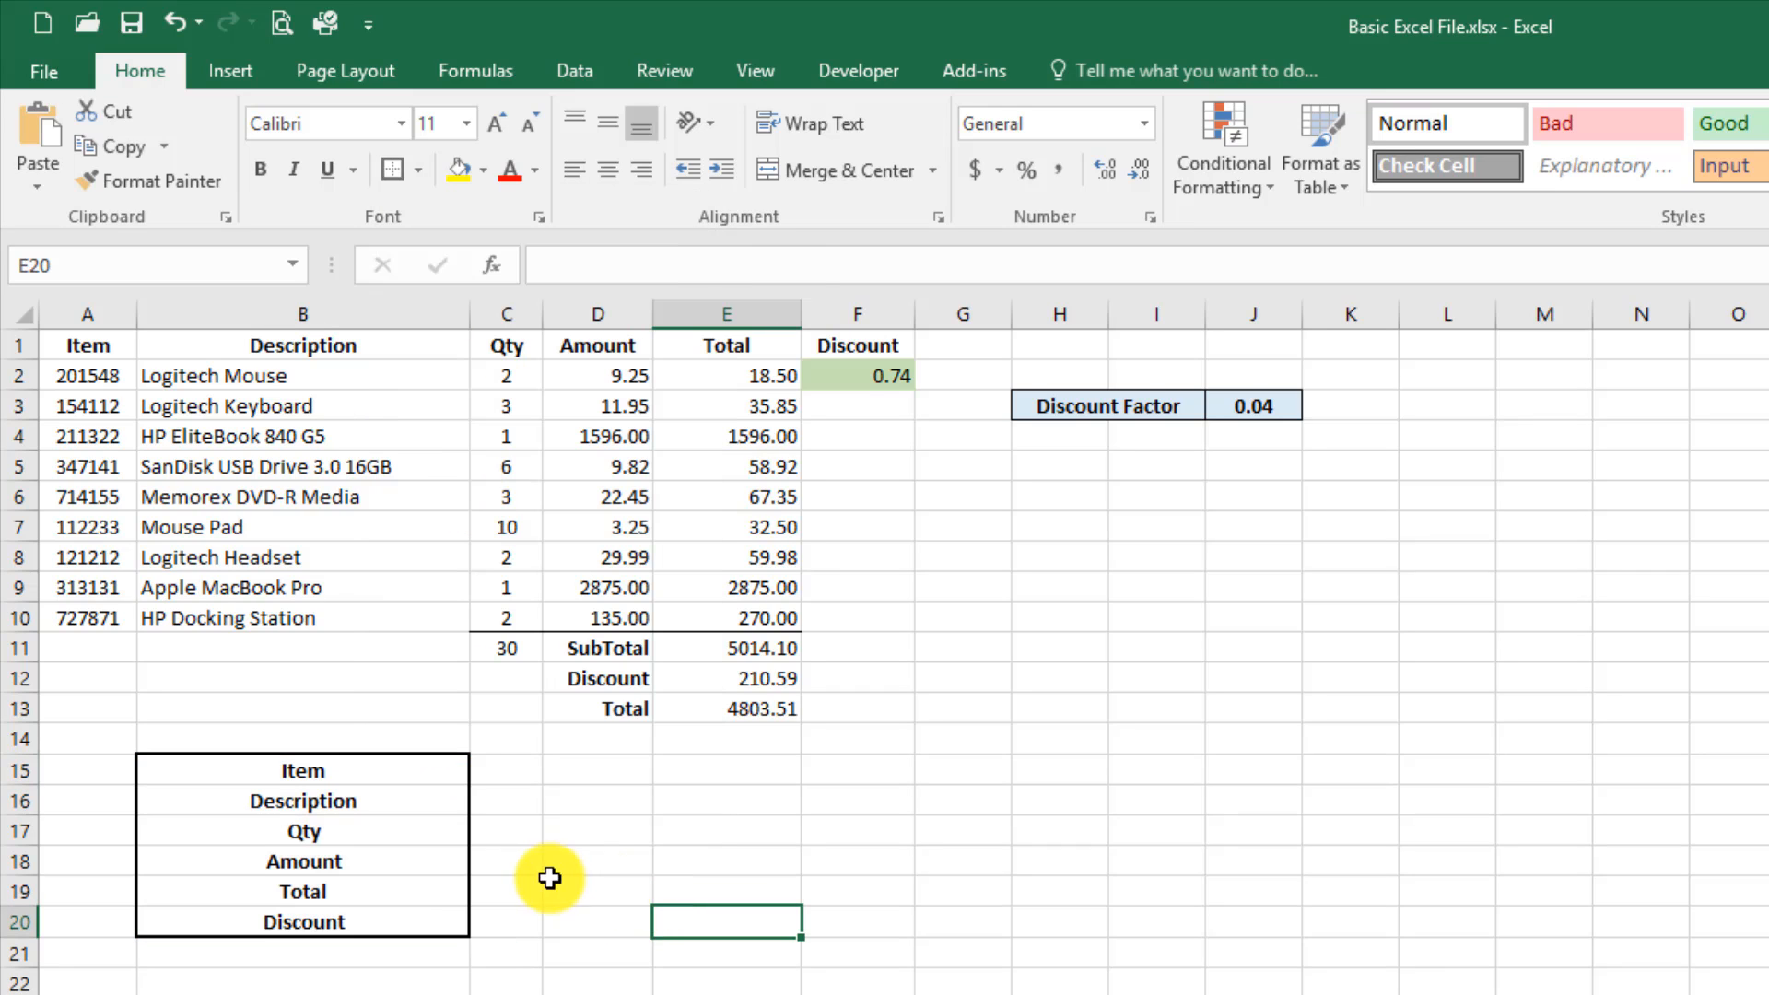
key("ctrl+z")
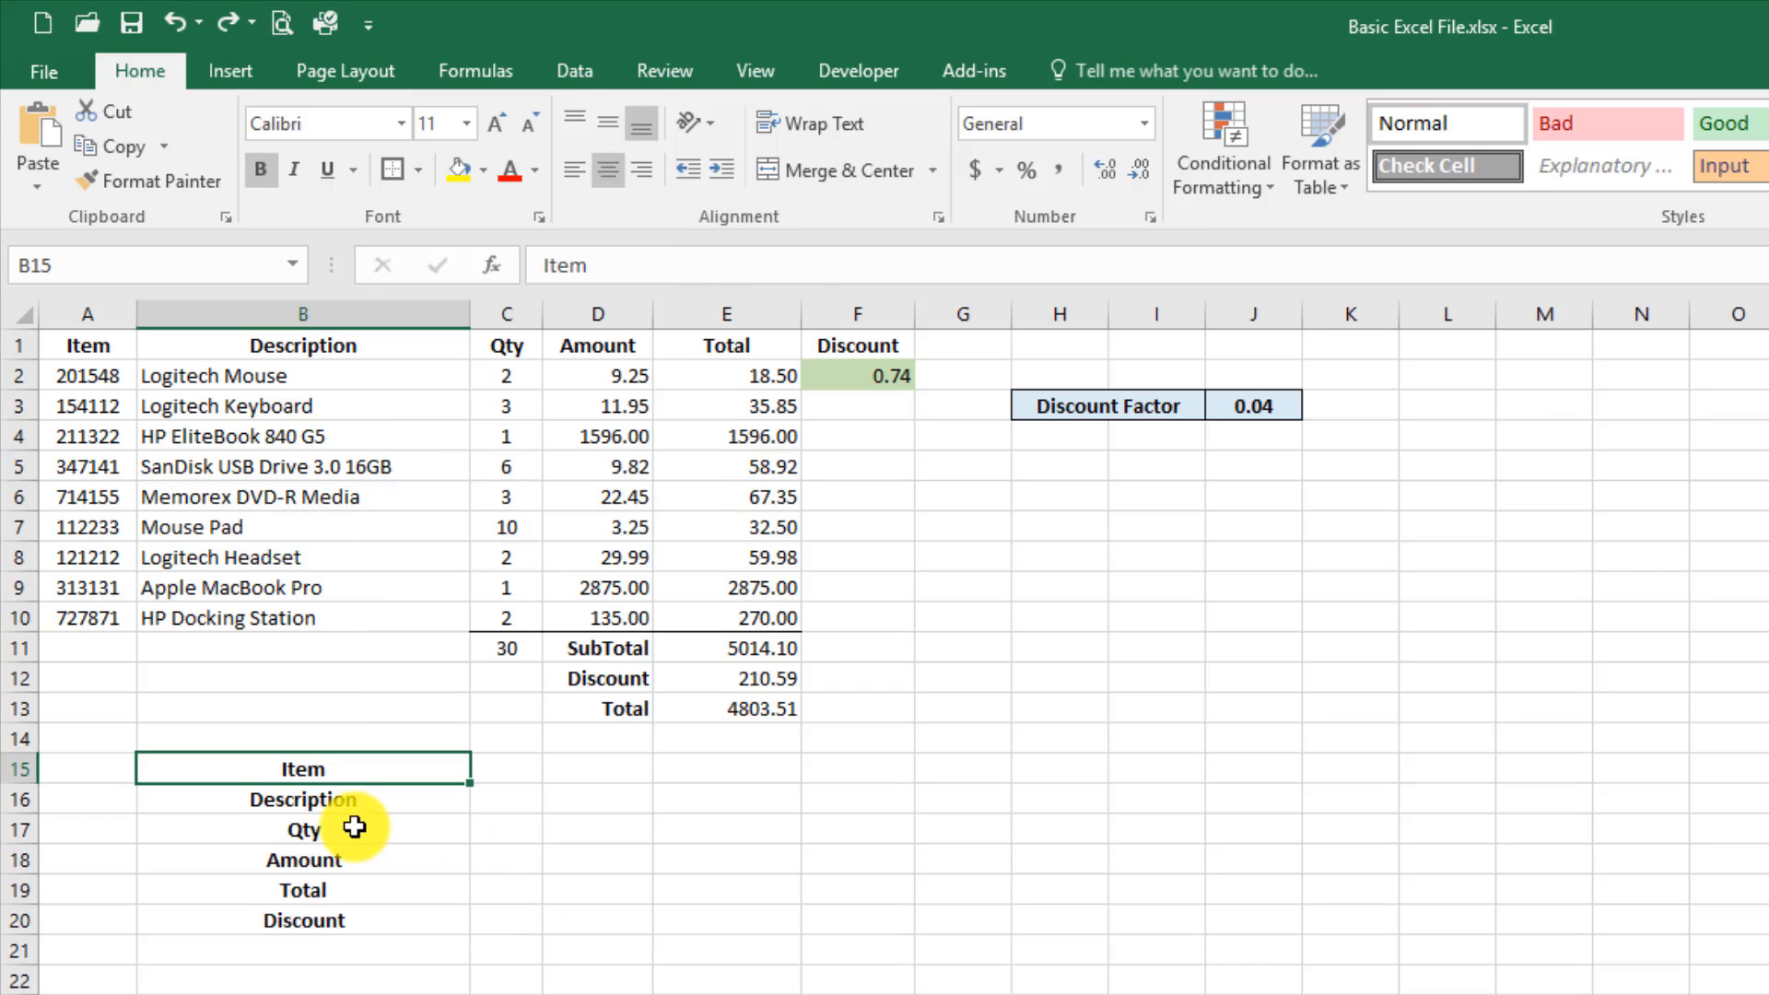
Try a Top and Thick Bottom Border on the Item label in B15 and undo it.
left_click(420, 170)
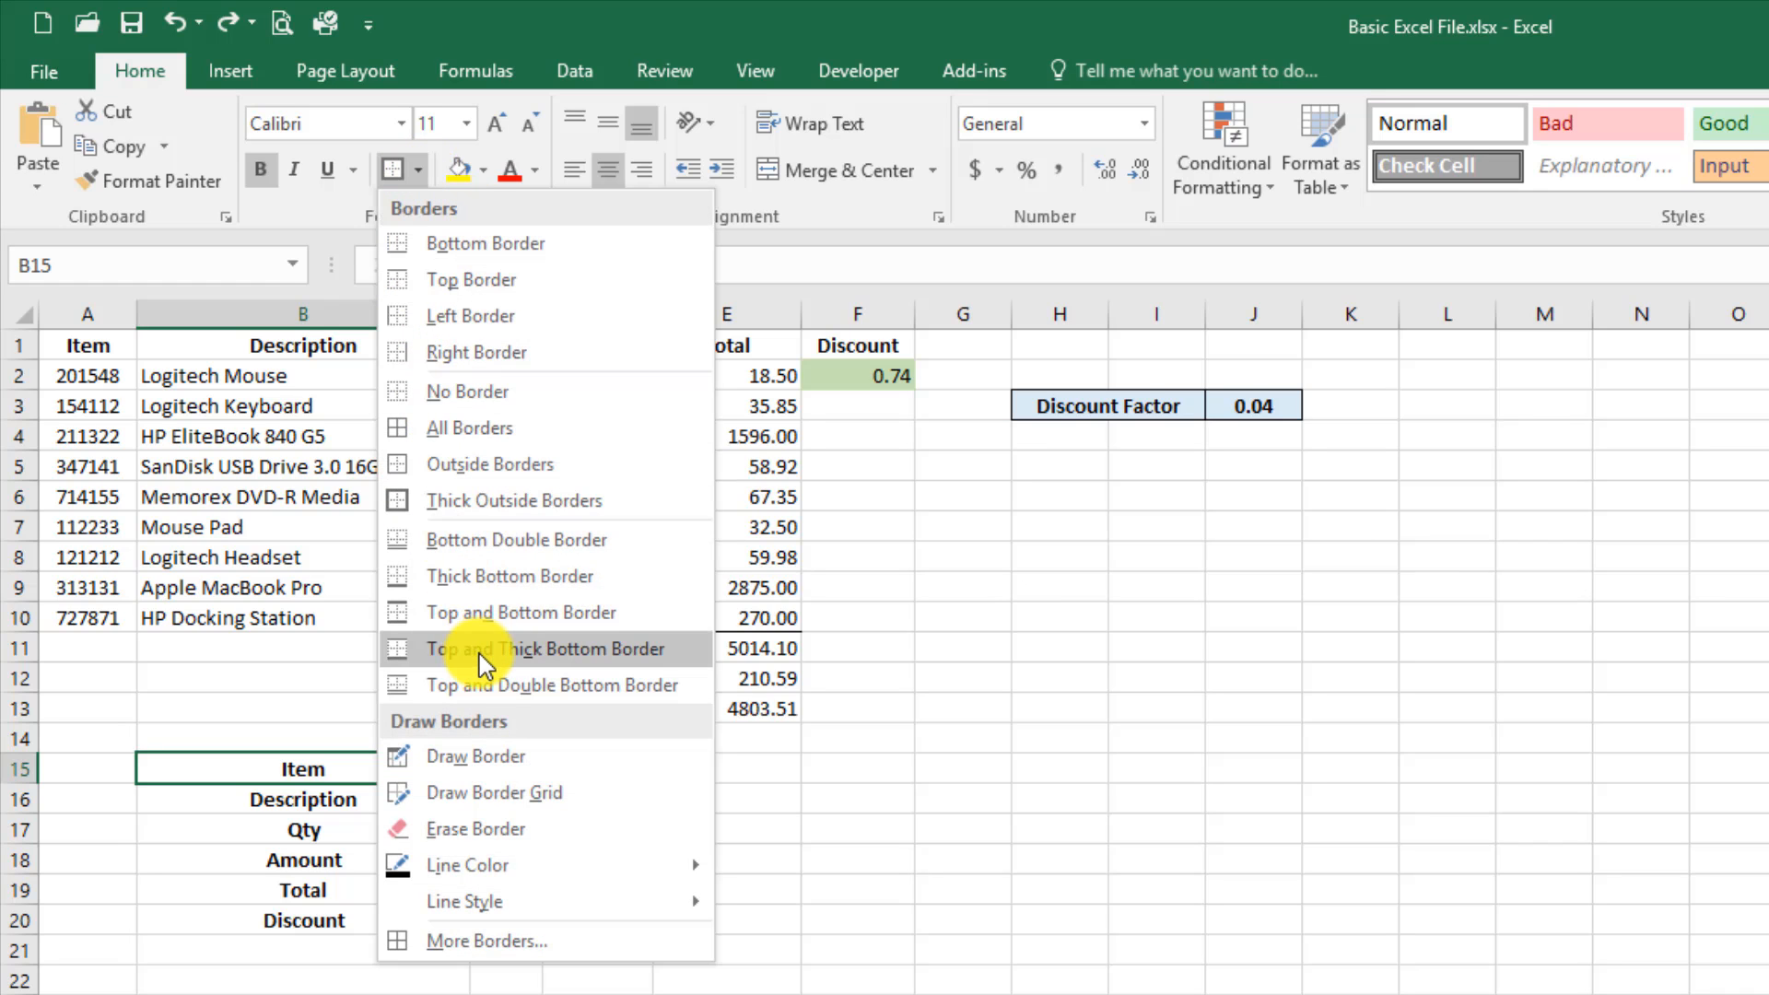
left_click(505, 650)
left_click(819, 937)
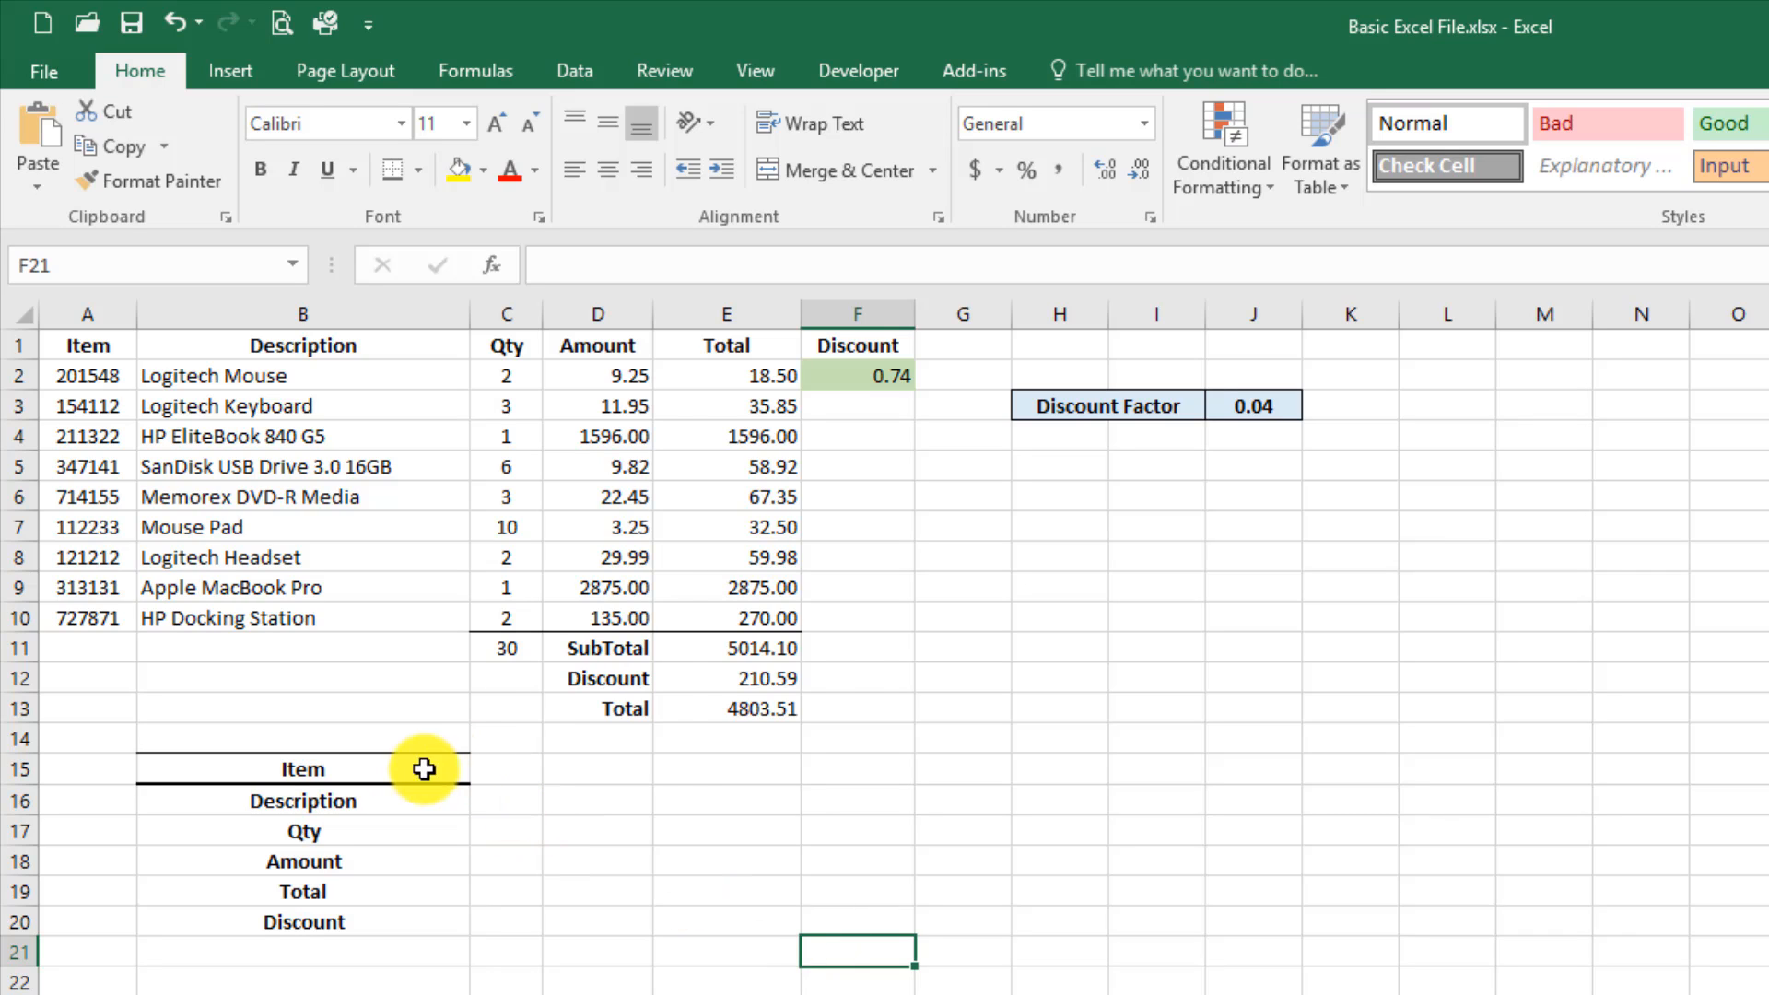
left_click(346, 776)
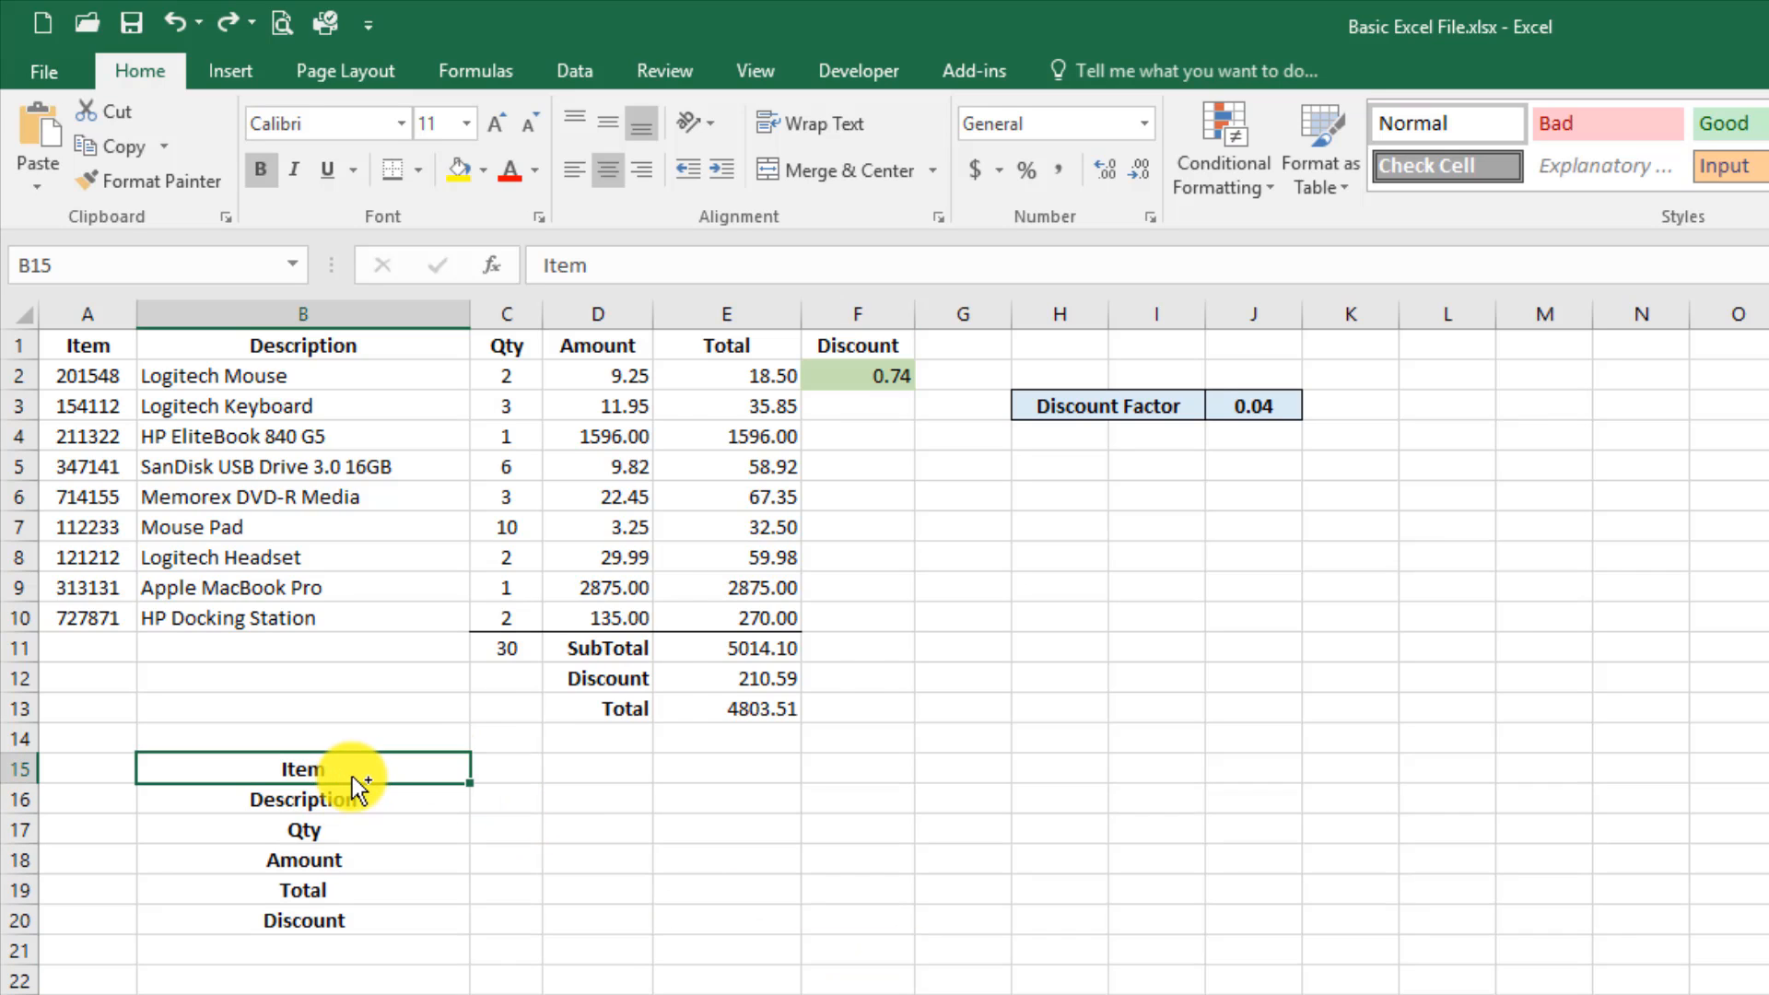
left_click(417, 170)
key("Escape")
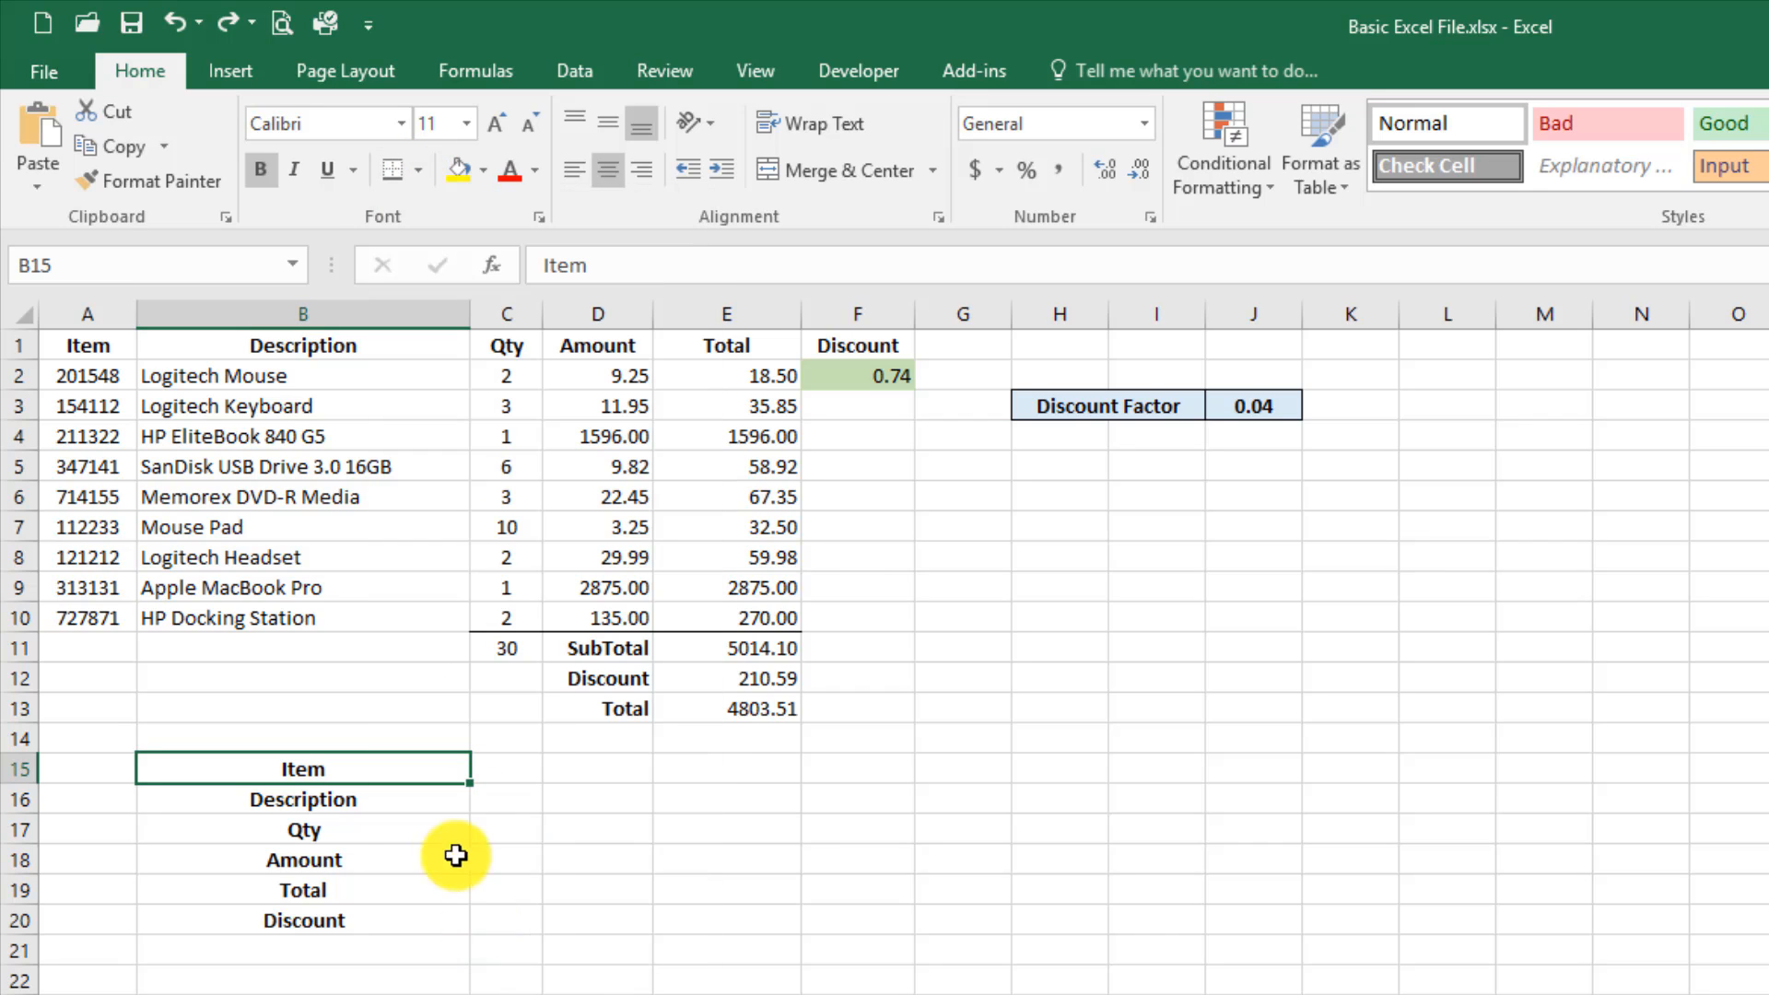
left_click(343, 829)
left_click_drag(352, 770, 355, 921)
left_click(660, 898)
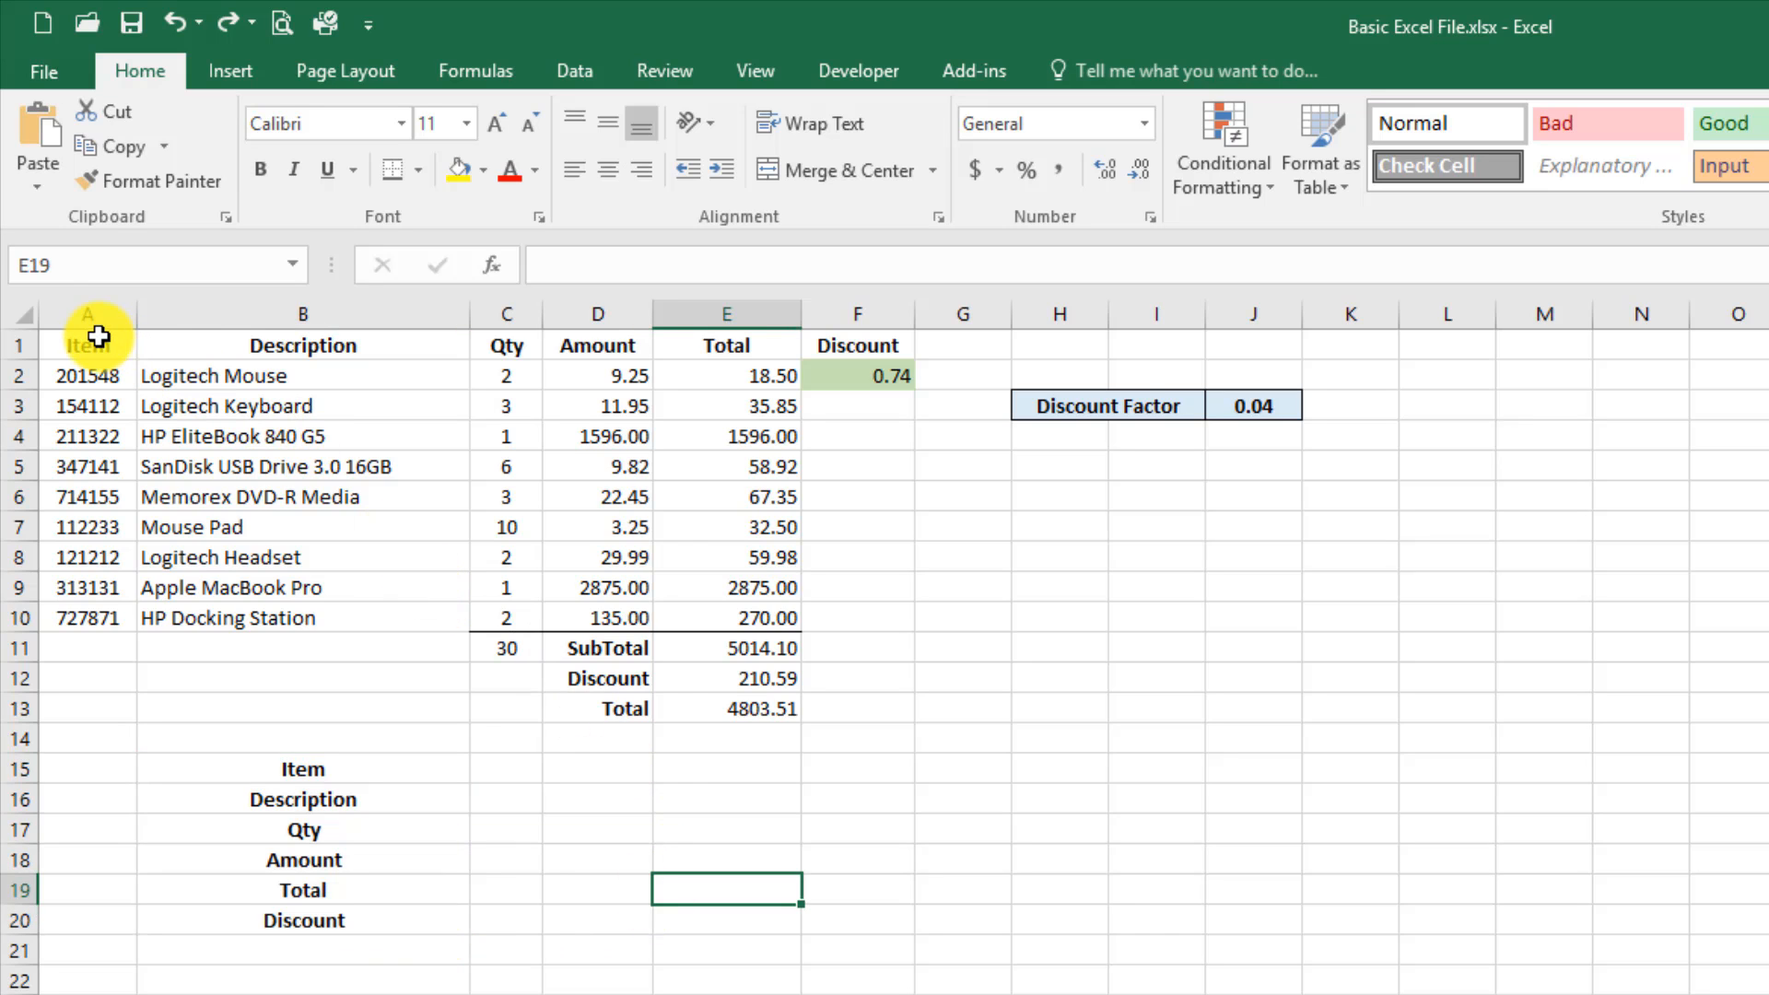
Set a thick solid outline in Automatic color for the table range A1:F10 in the detailed border settings.
left_click_drag(98, 337, 843, 625)
left_click(418, 171)
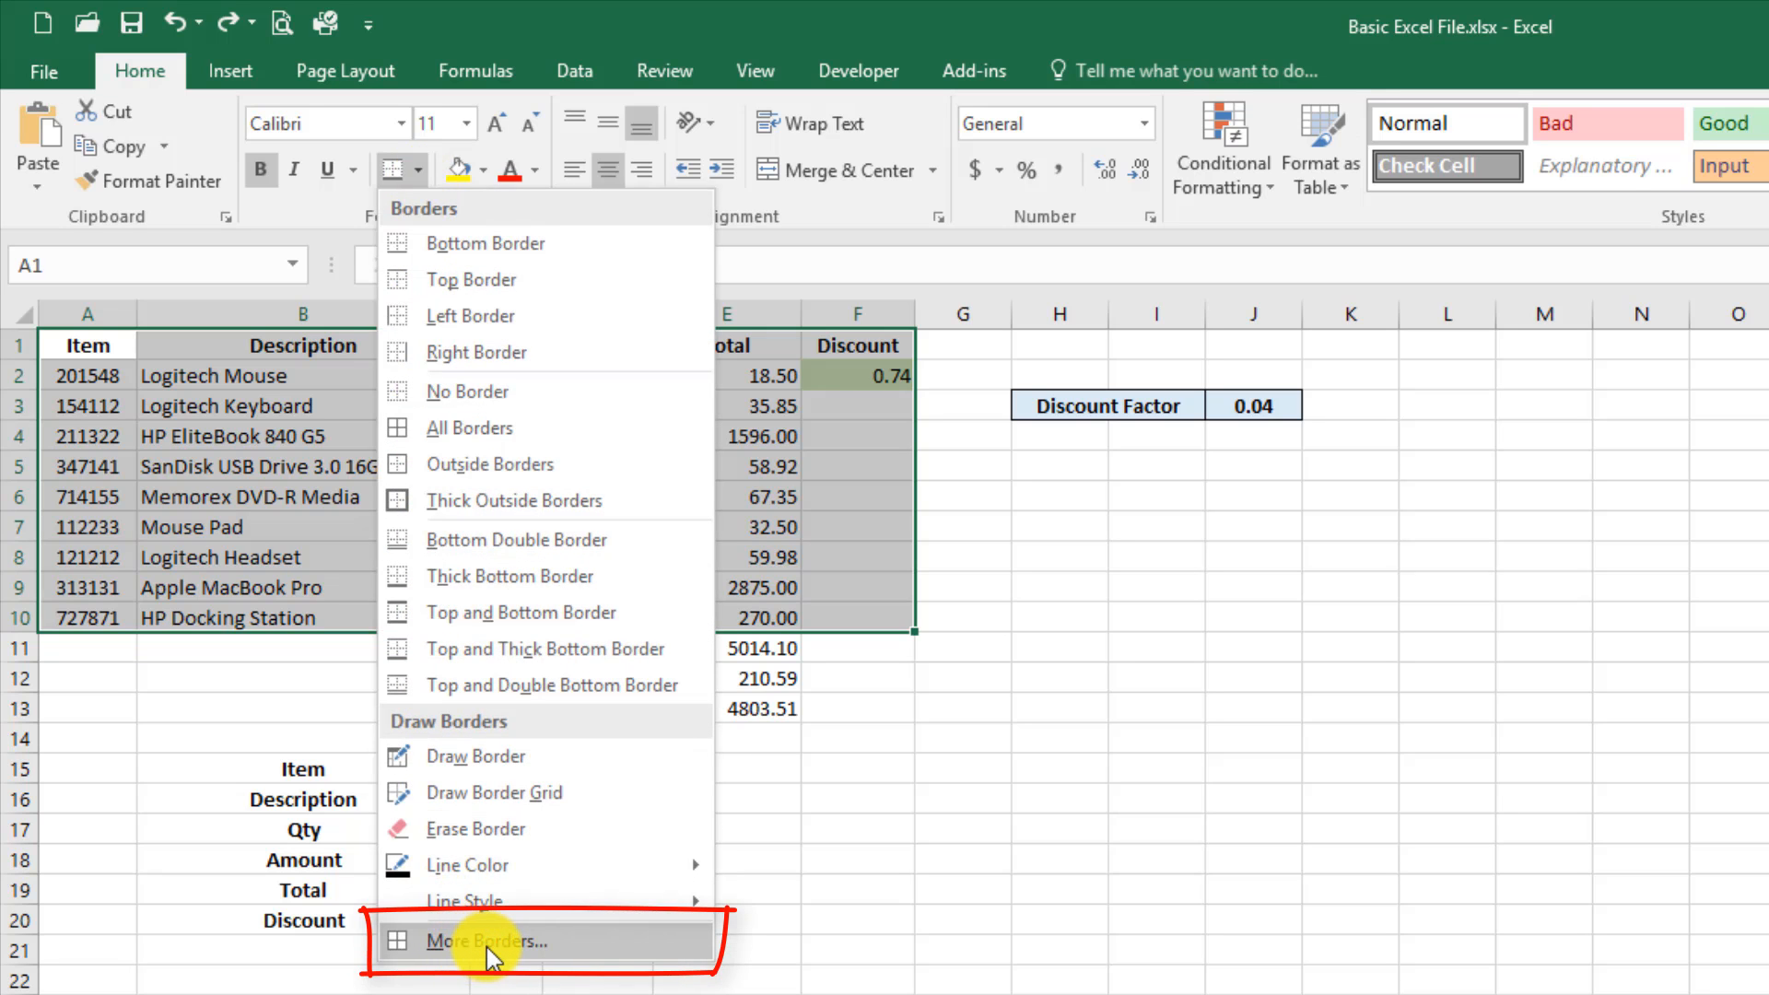
left_click(487, 945)
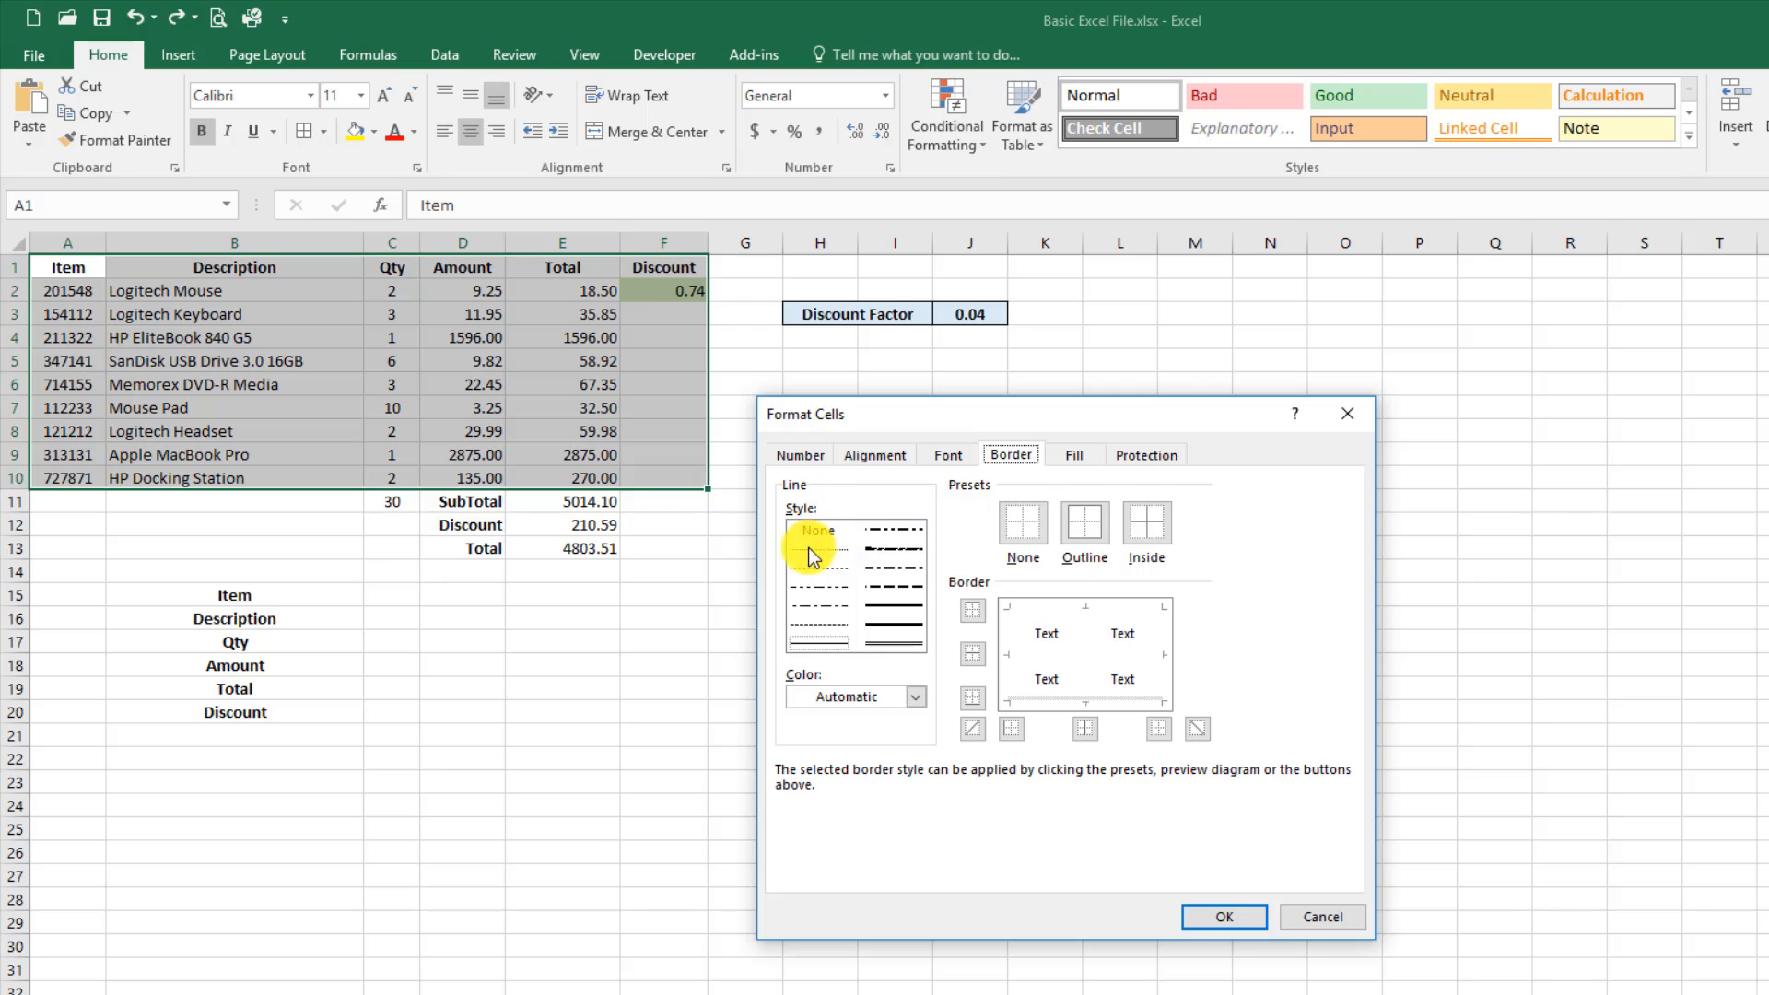
left_click(890, 628)
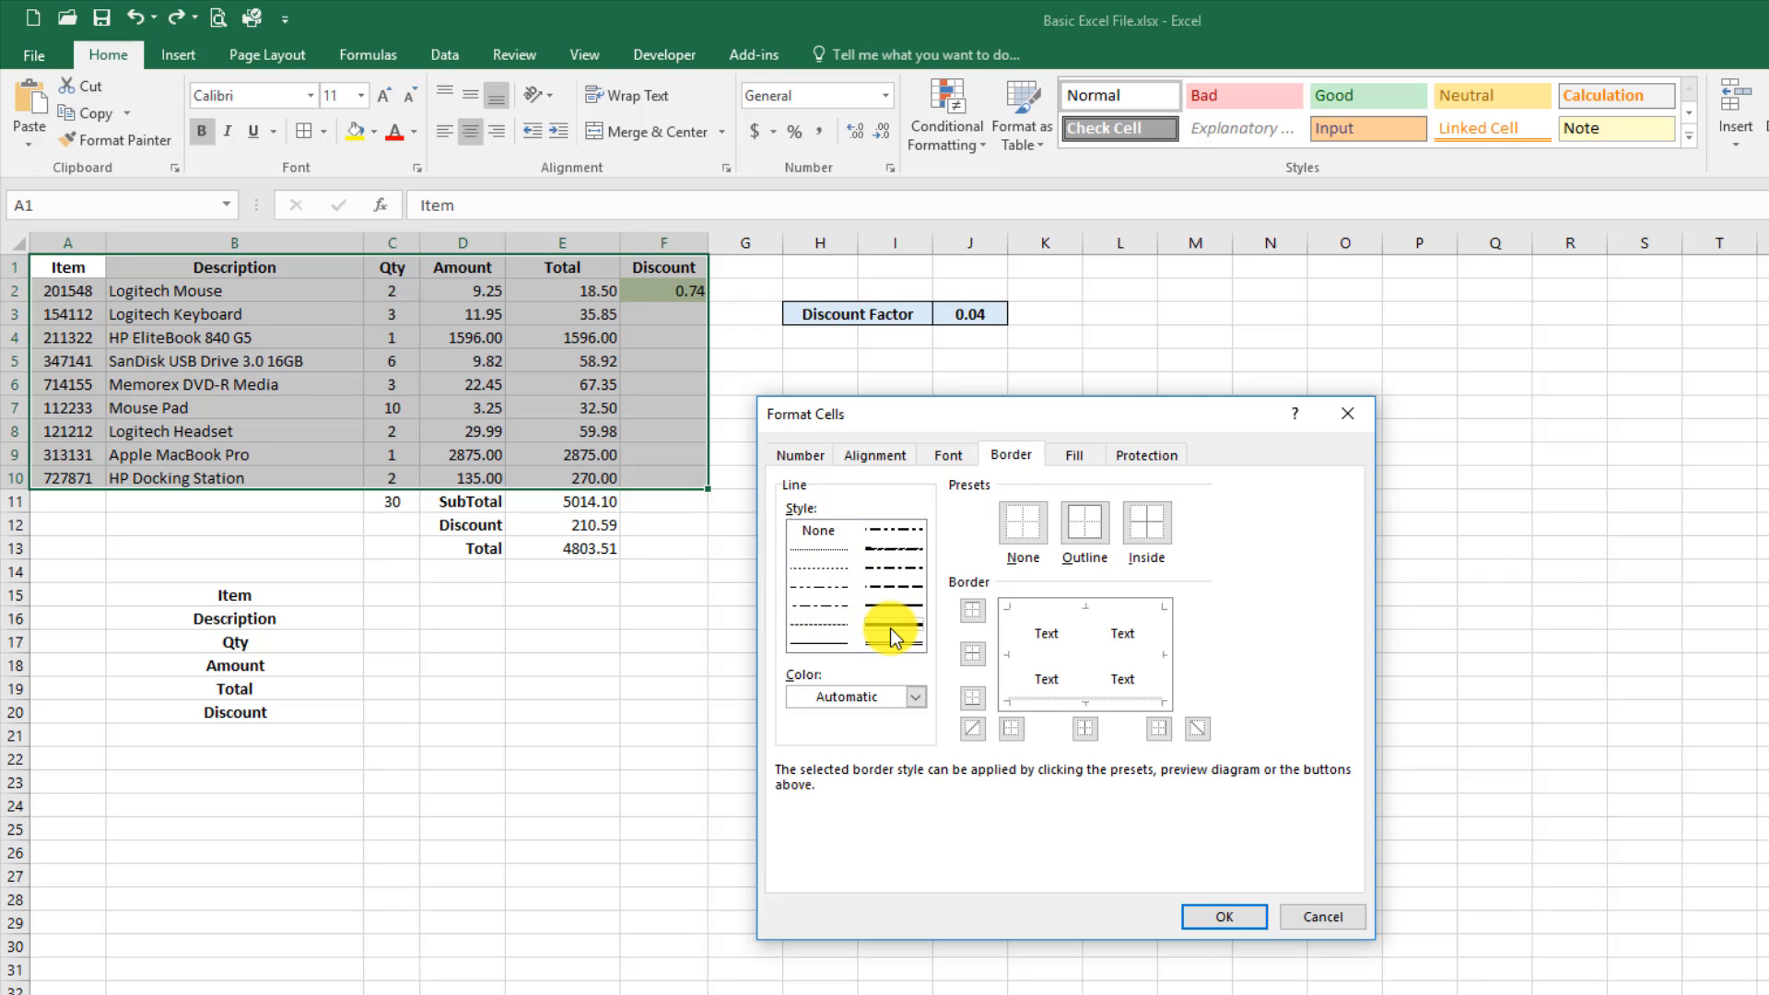
left_click(915, 697)
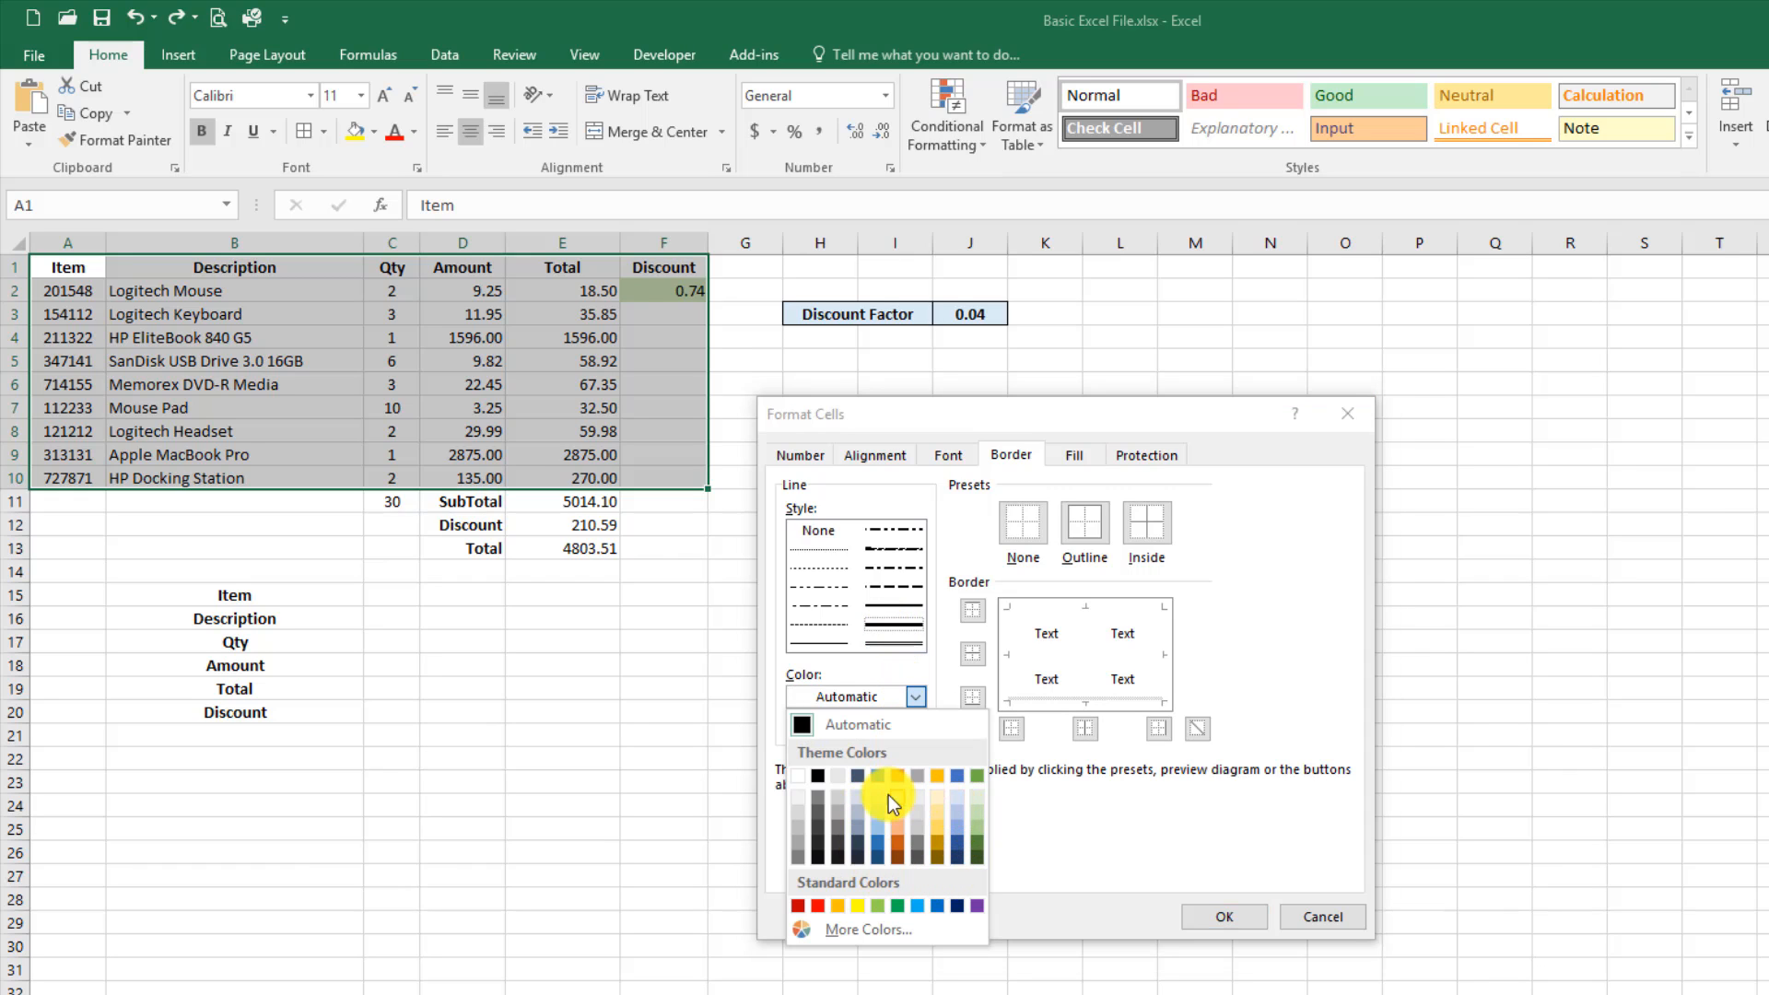
left_click(877, 726)
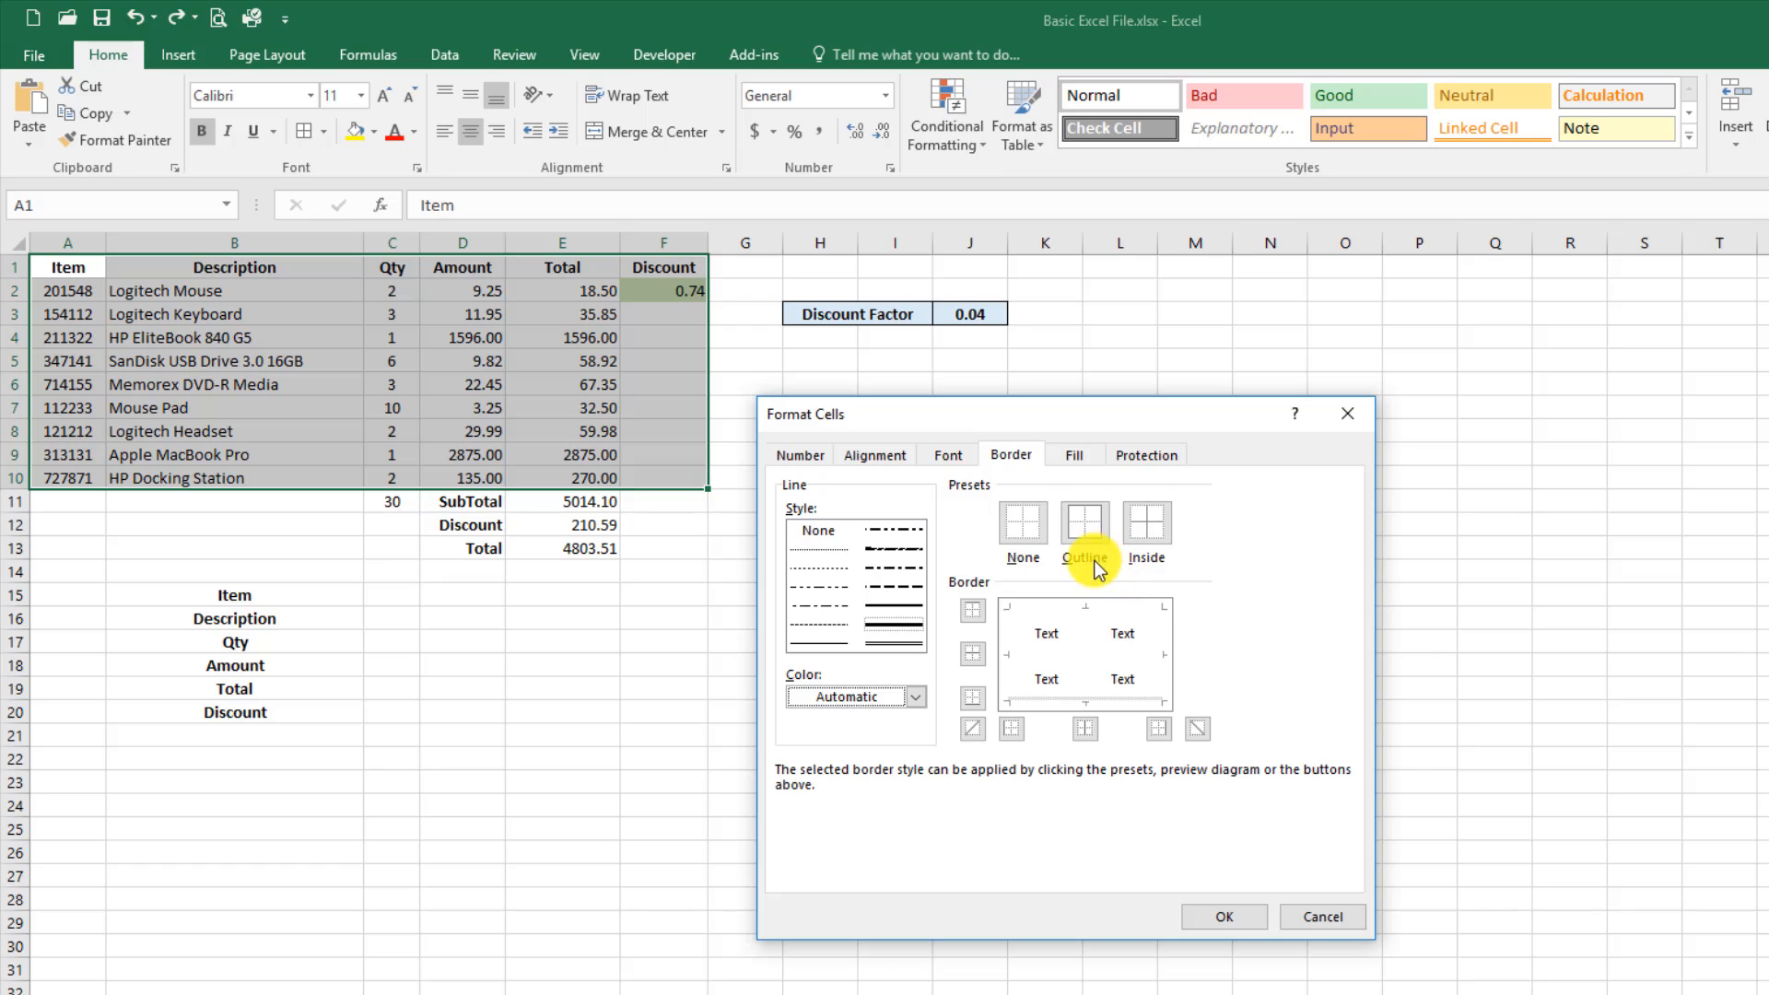
left_click(1087, 534)
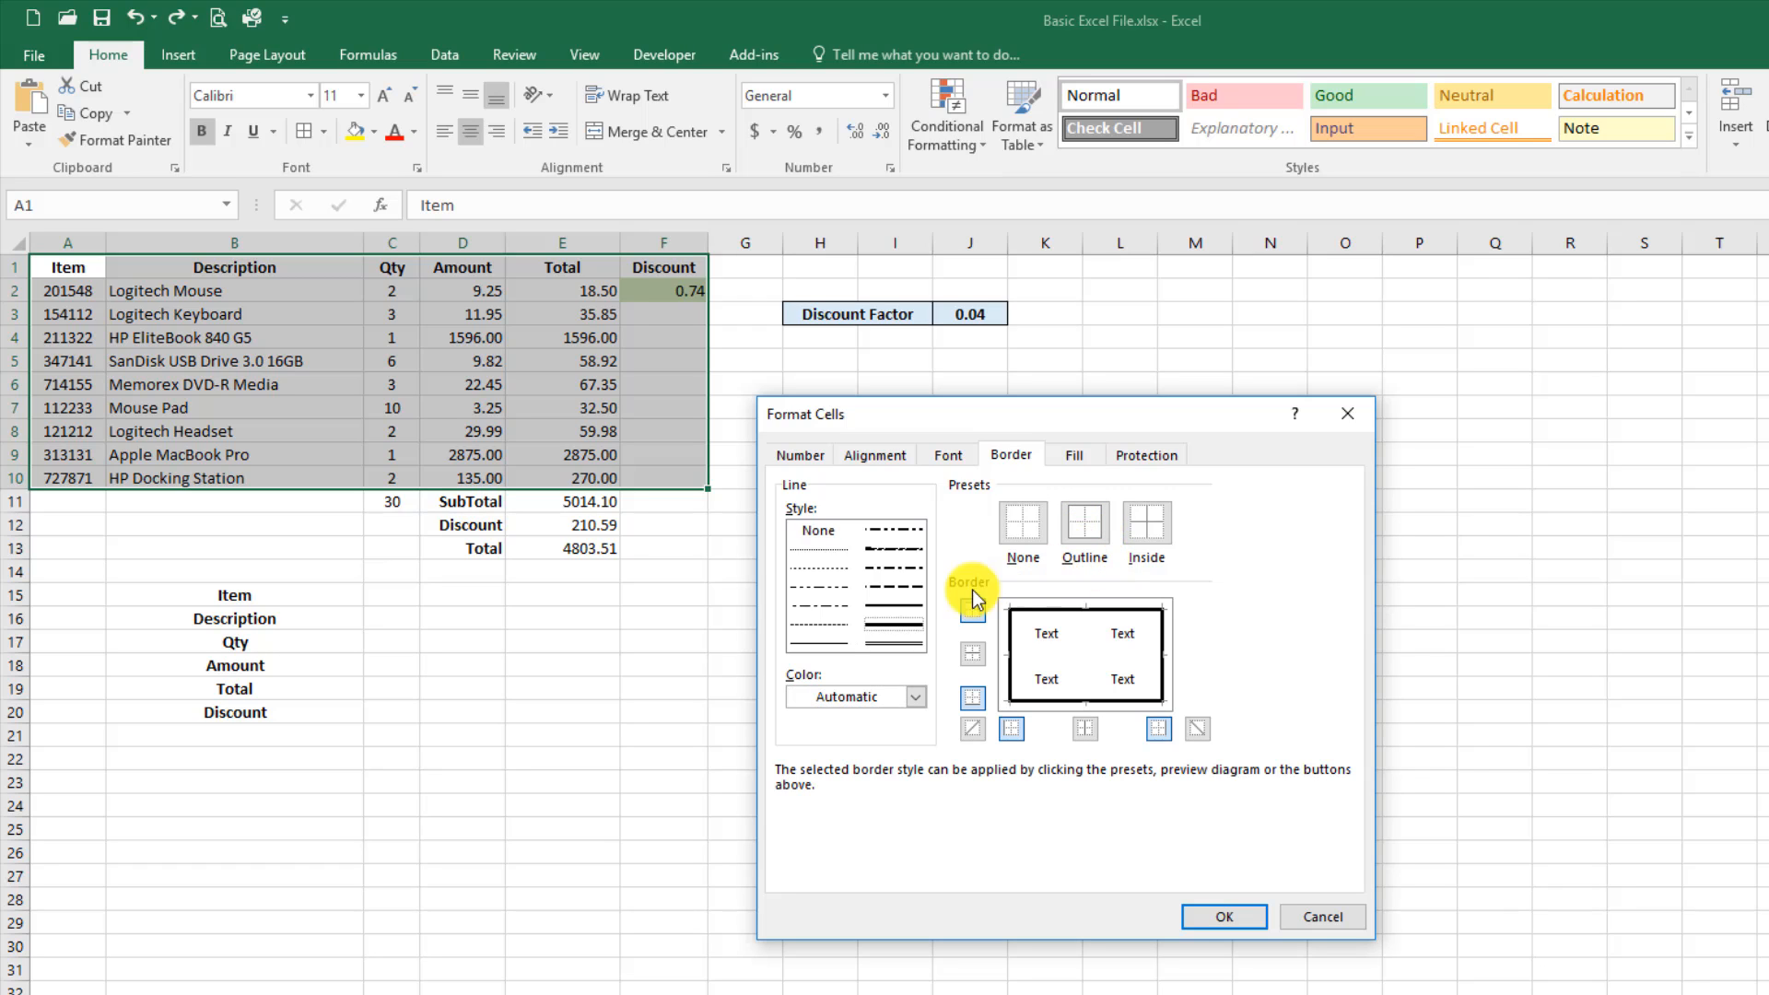
Add thin solid inside lines to the border settings for A1:F10, apply them, and undo the border formatting.
left_click(832, 641)
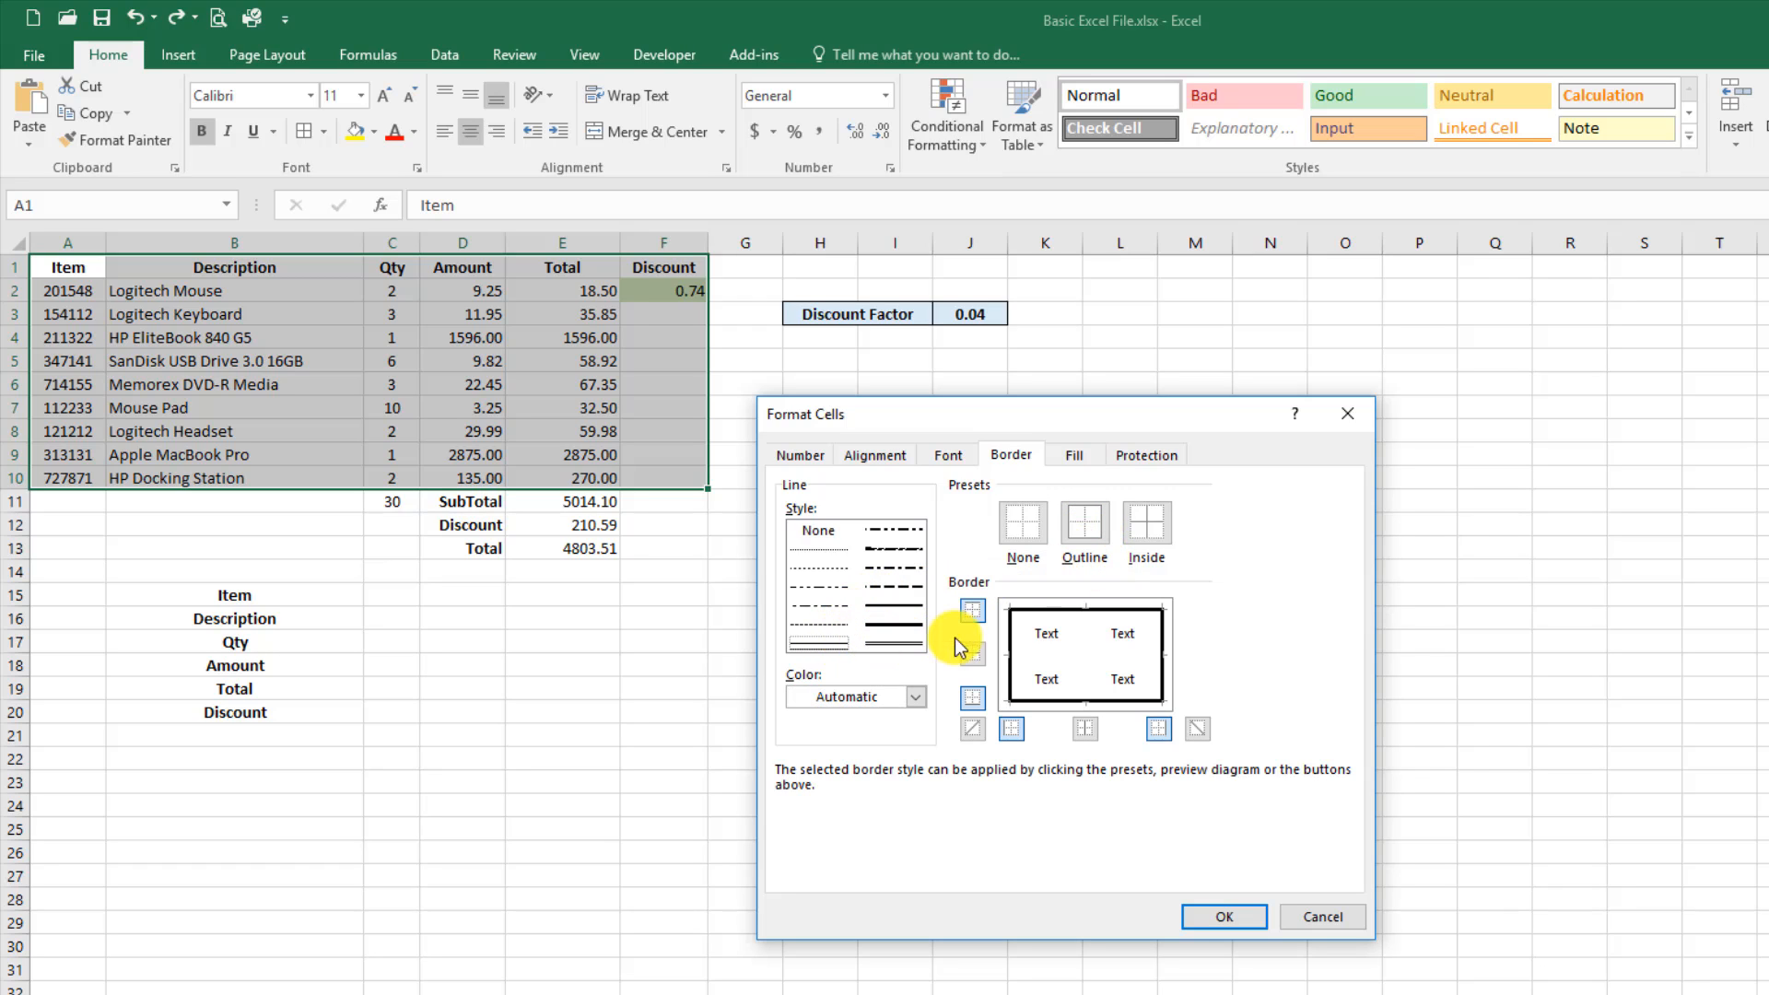
left_click(1142, 536)
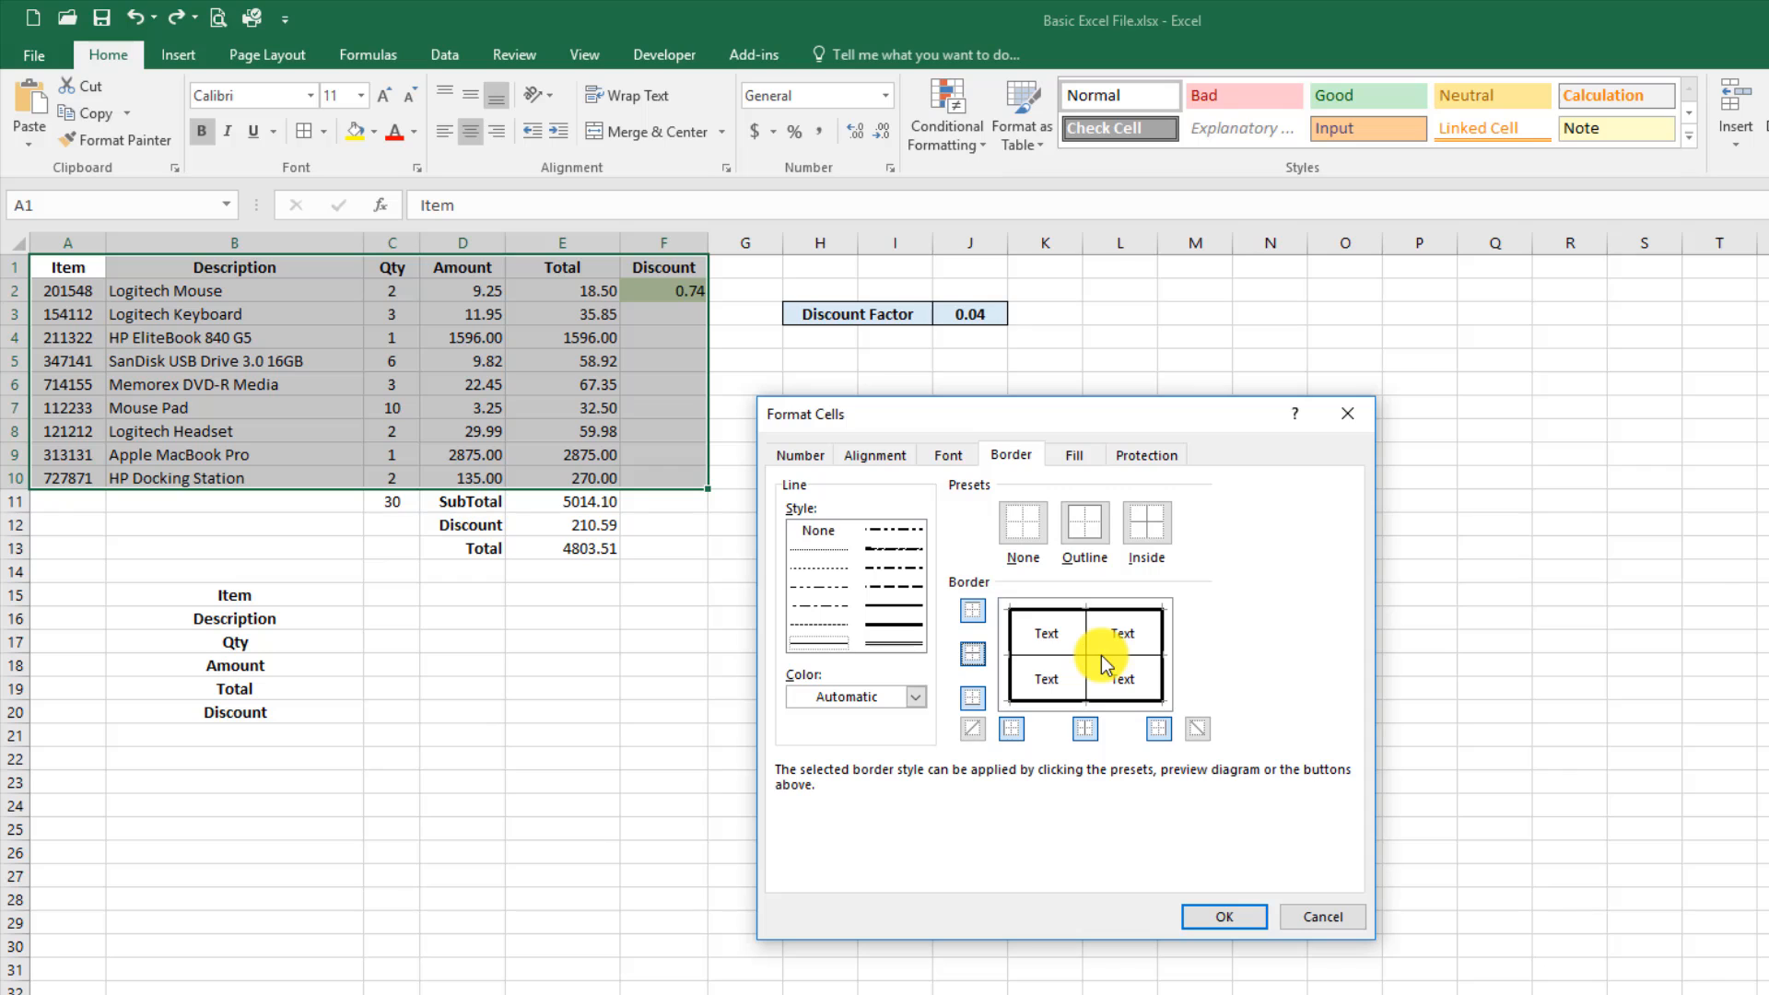
left_click(1227, 916)
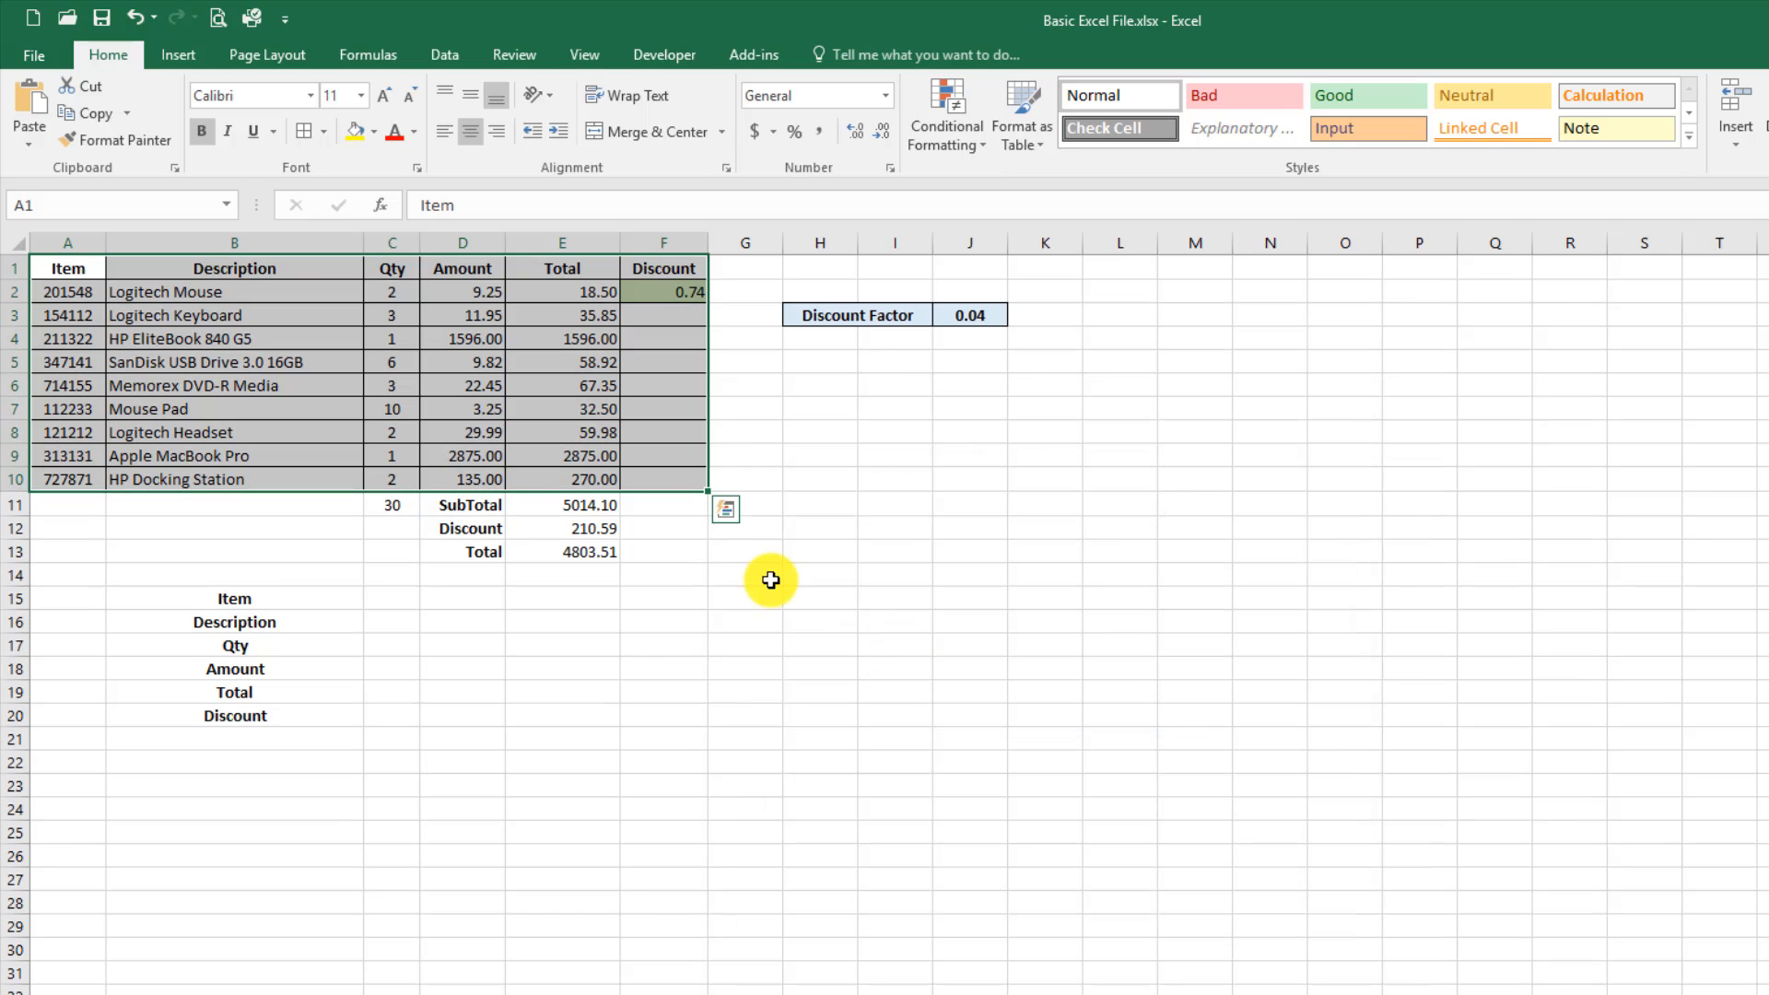
left_click(770, 579)
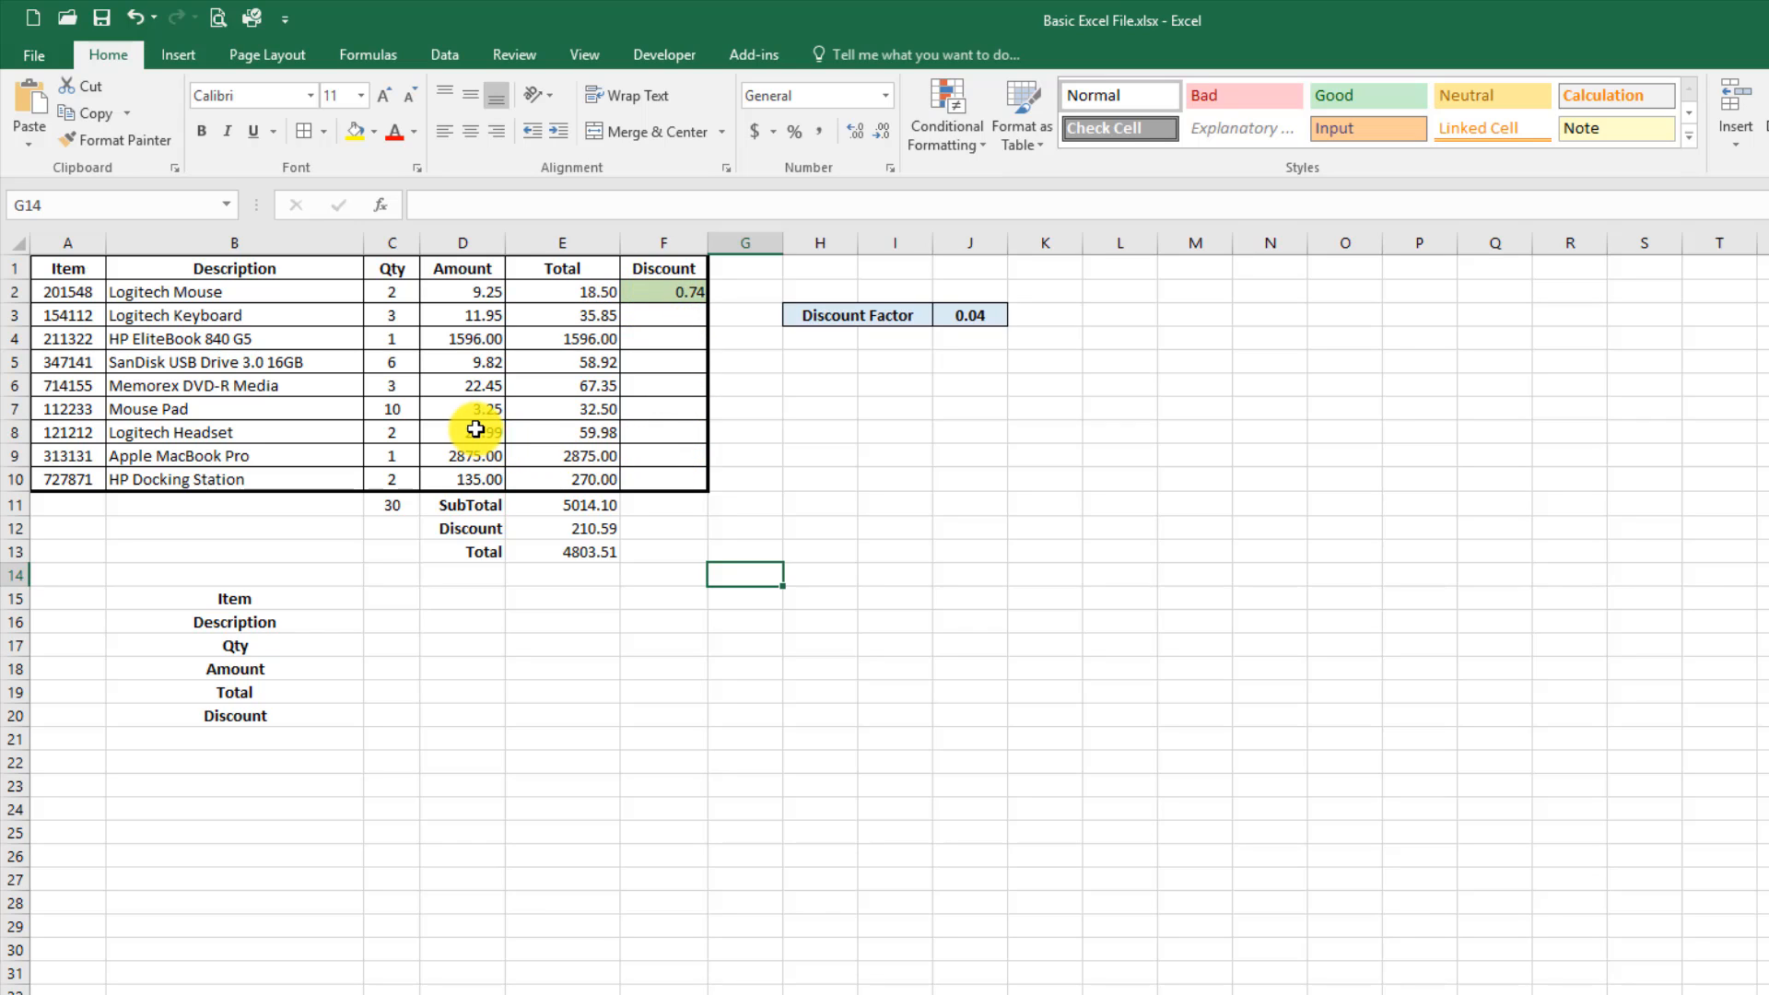
key("ctrl+z")
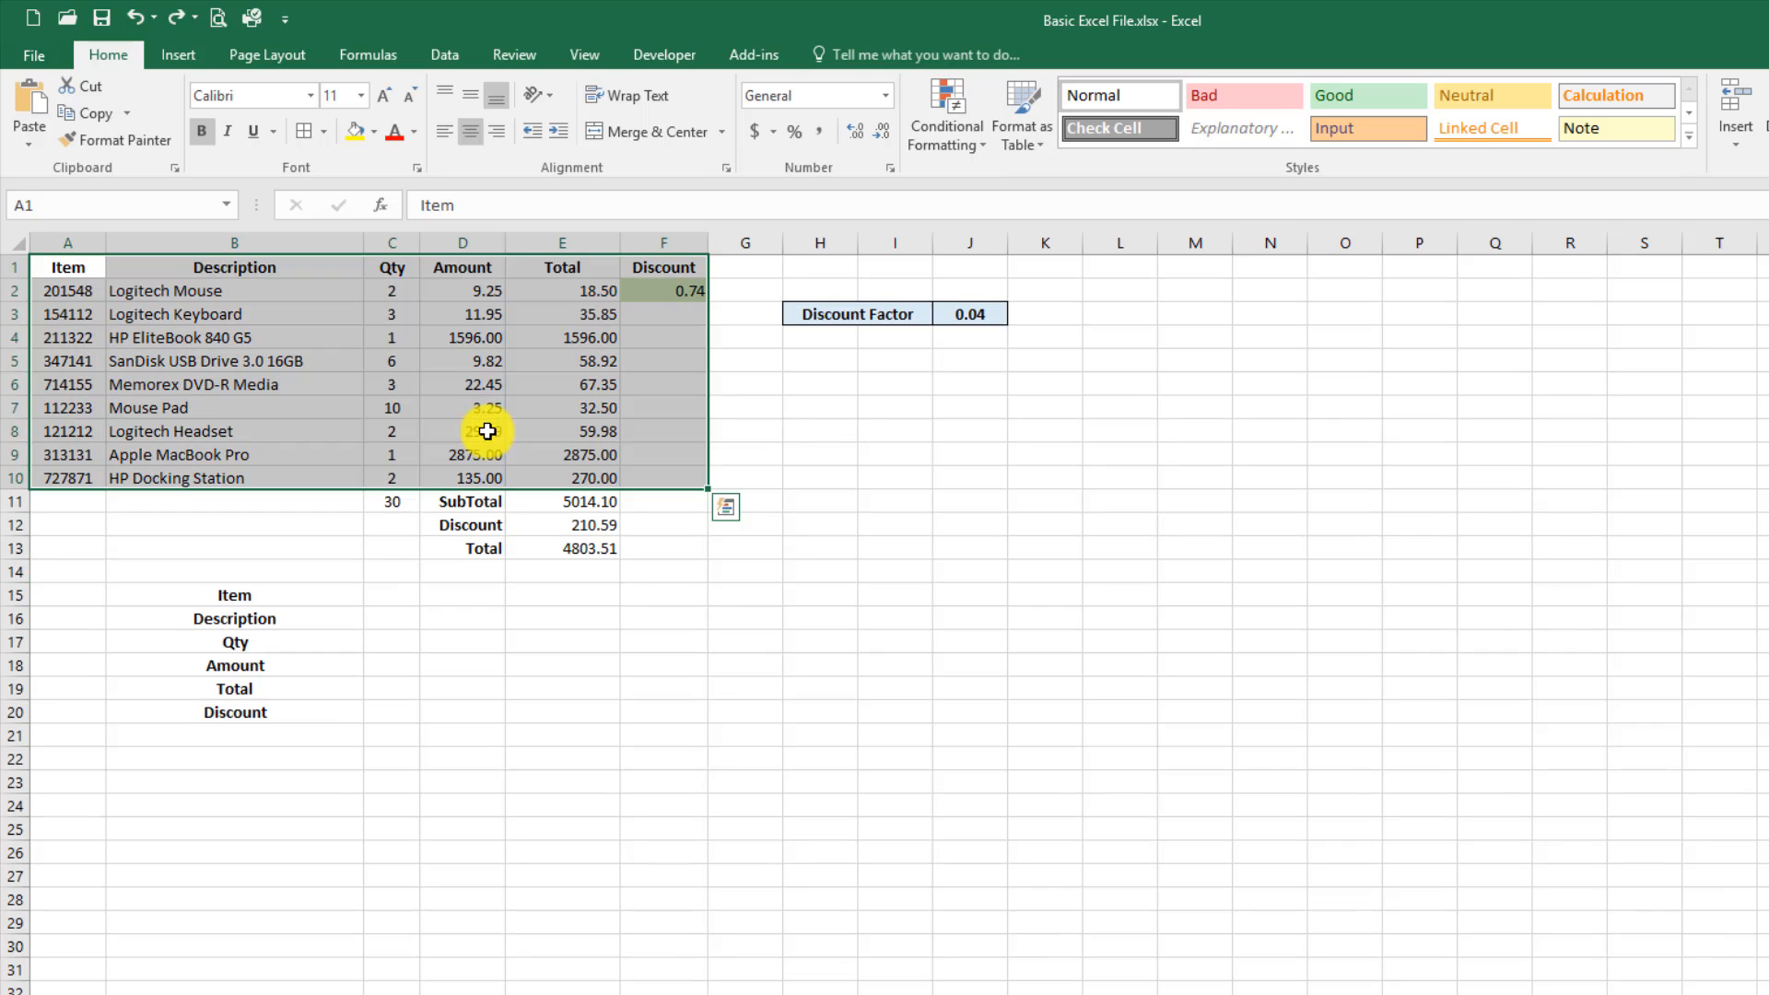
Set a thick solid orange outline for the table range A1:F10 in the detailed border settings.
left_click(323, 131)
left_click(383, 728)
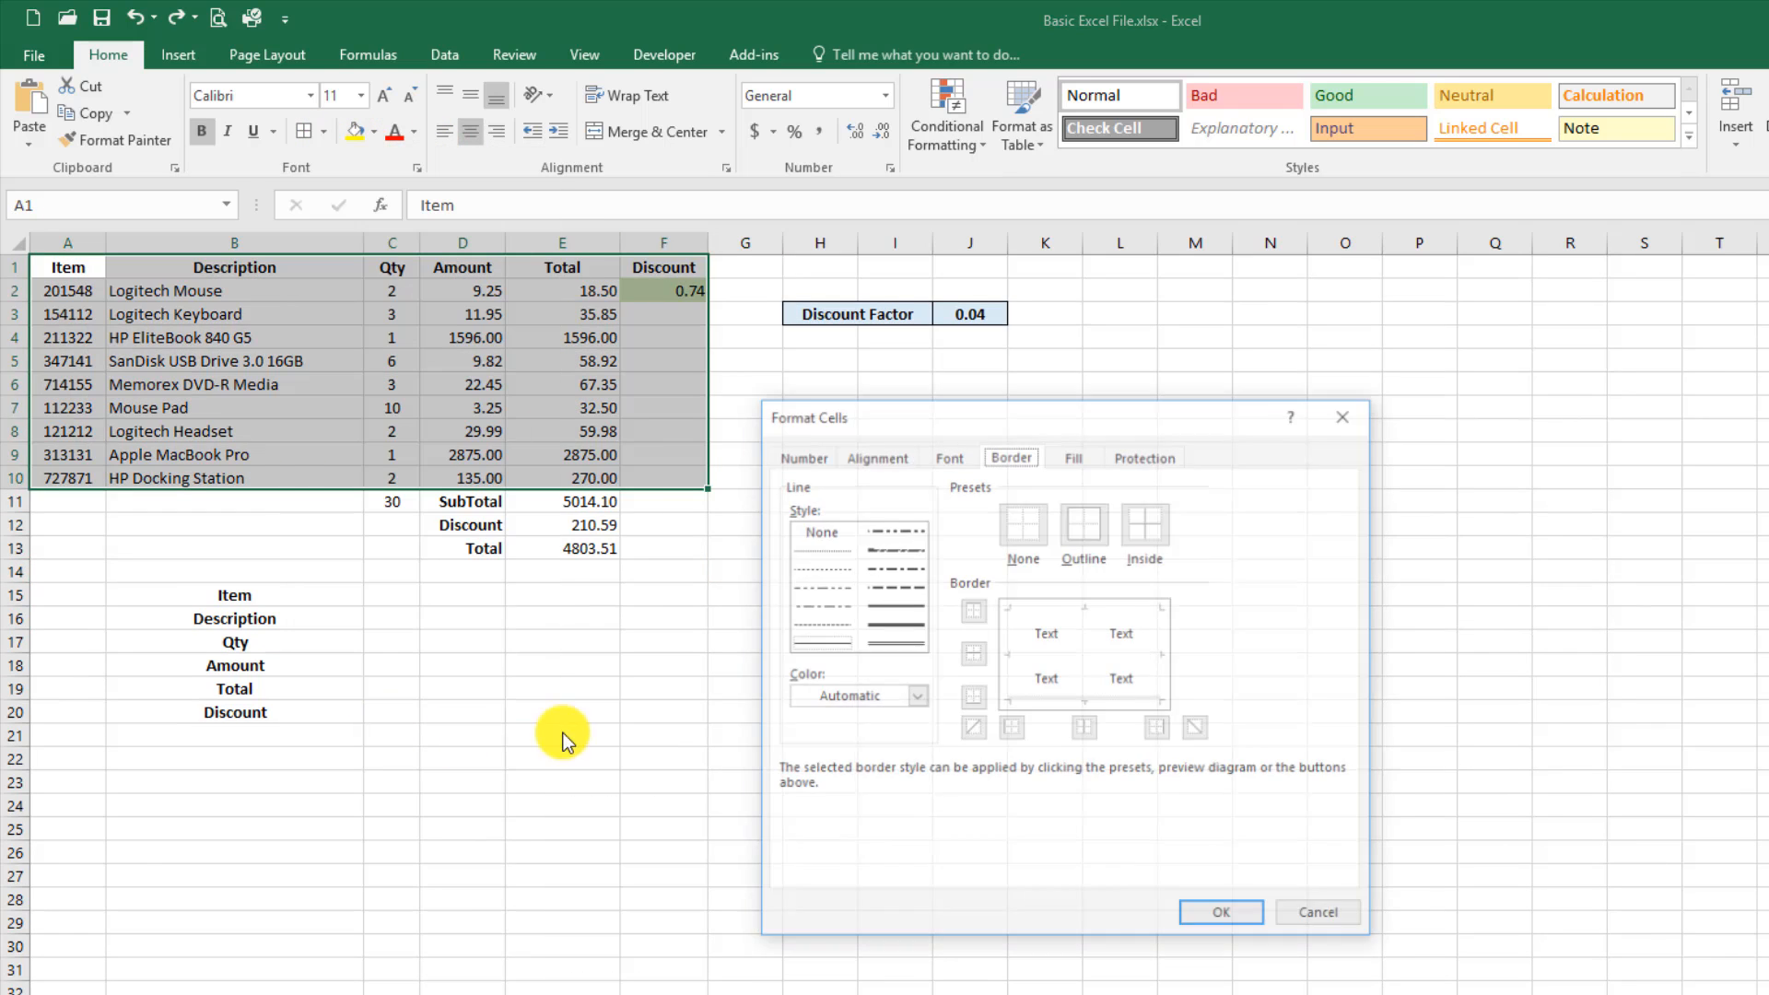
left_click(888, 625)
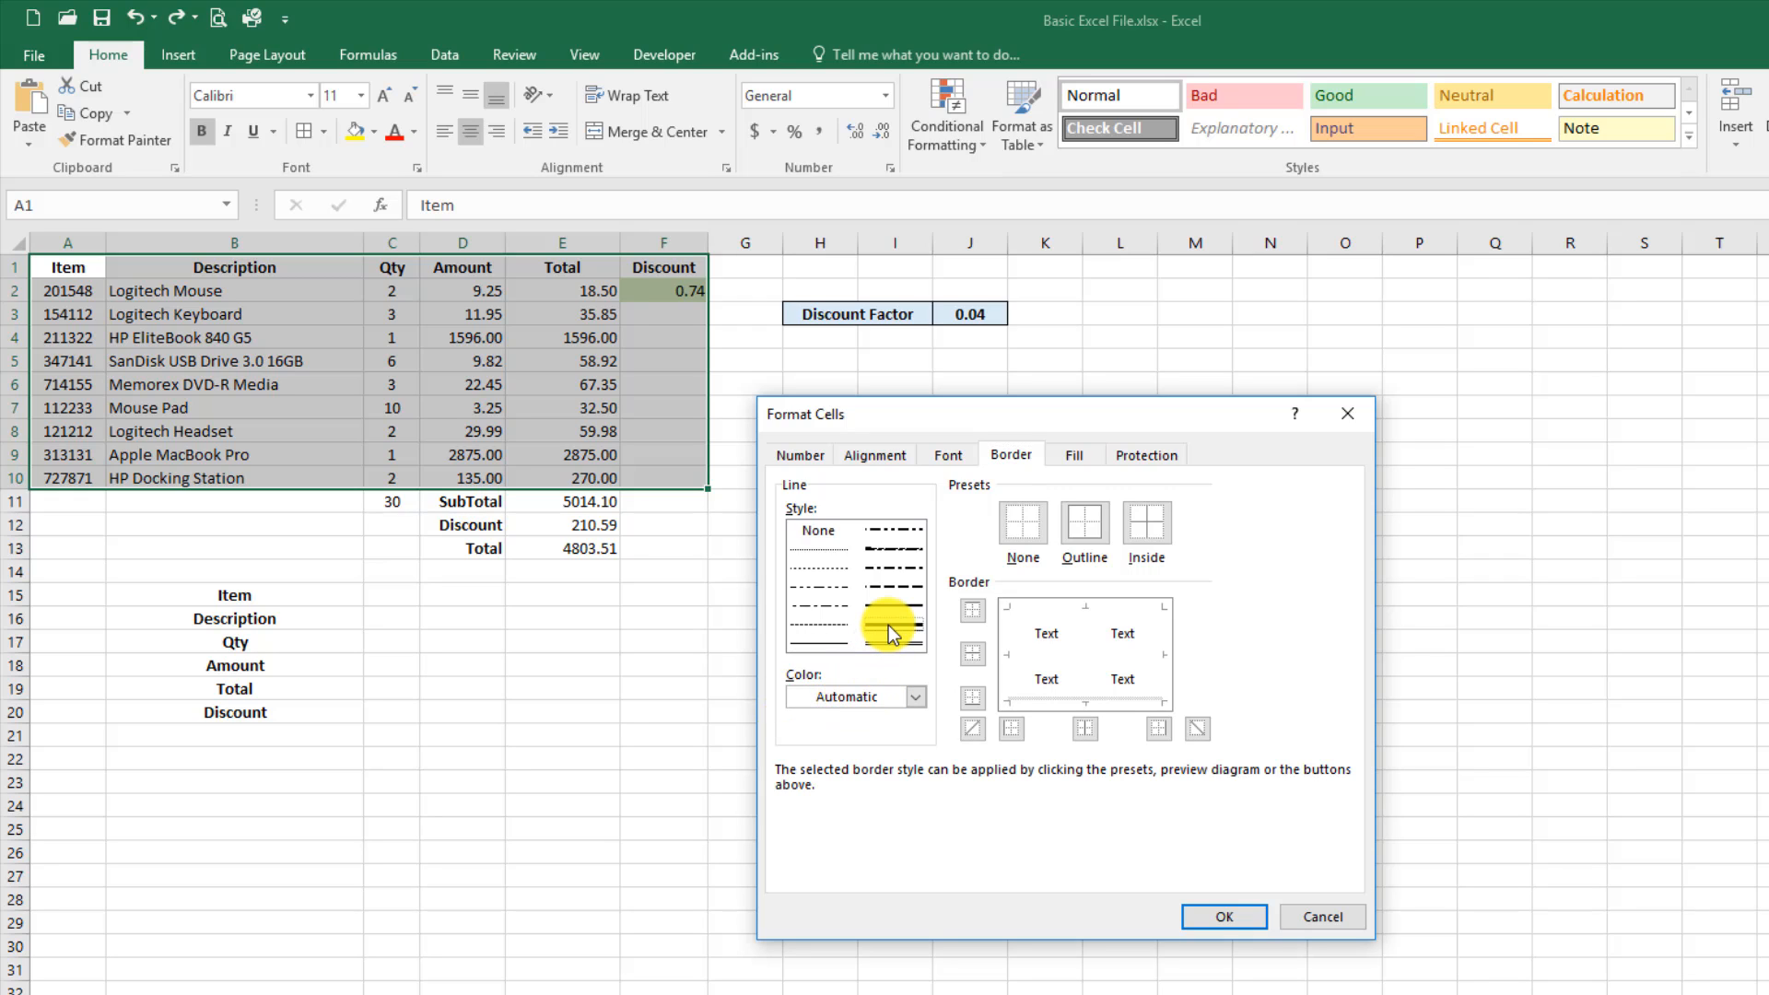
left_click(916, 698)
left_click(905, 774)
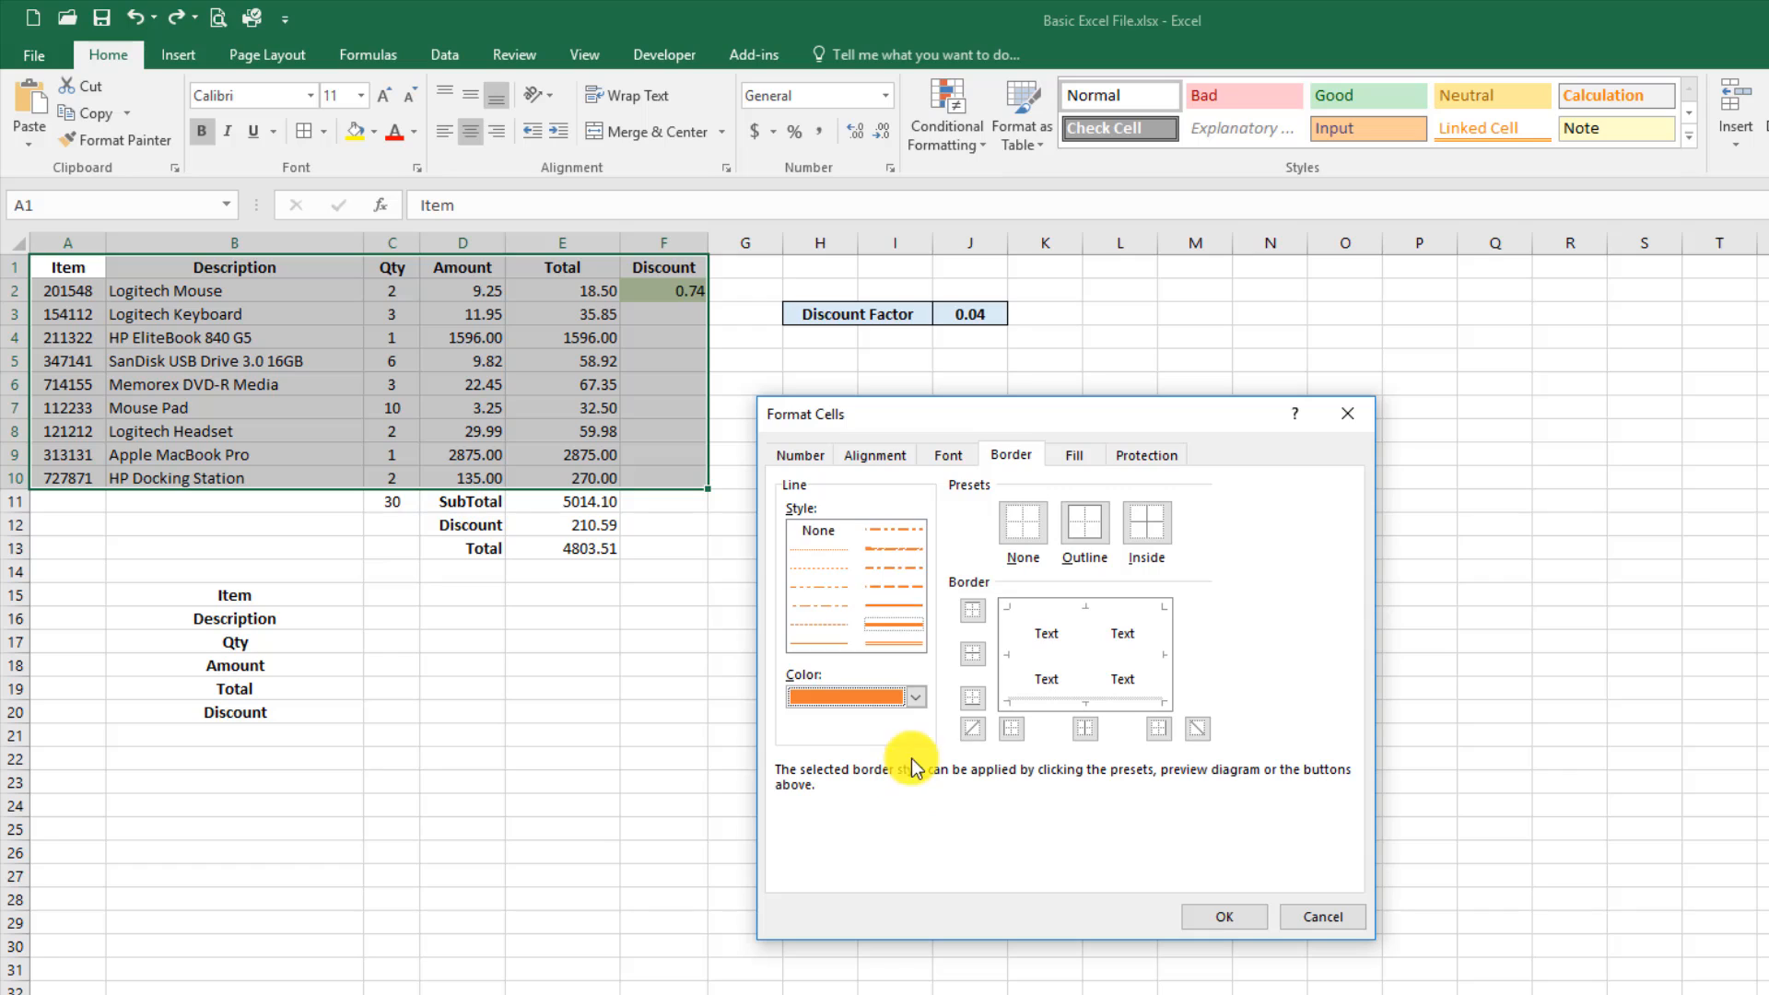
left_click(1084, 540)
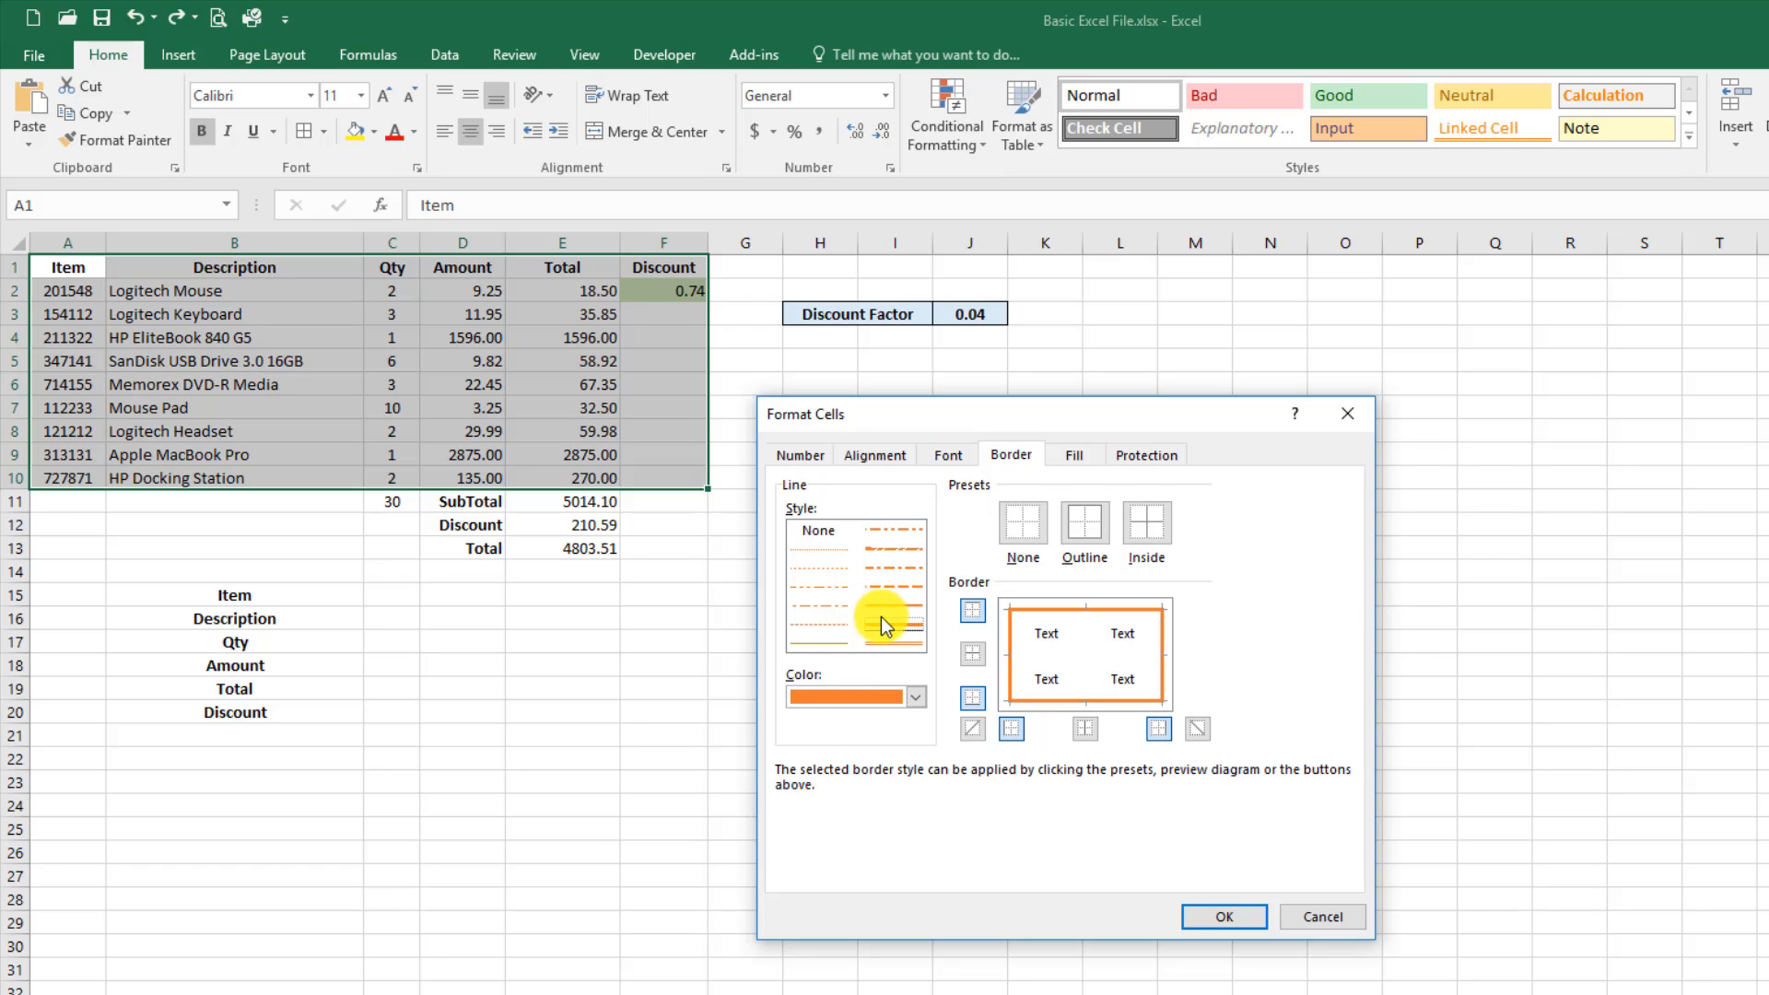
Add medium solid blue vertical inside lines to the border settings for A1:F10.
left_click(806, 697)
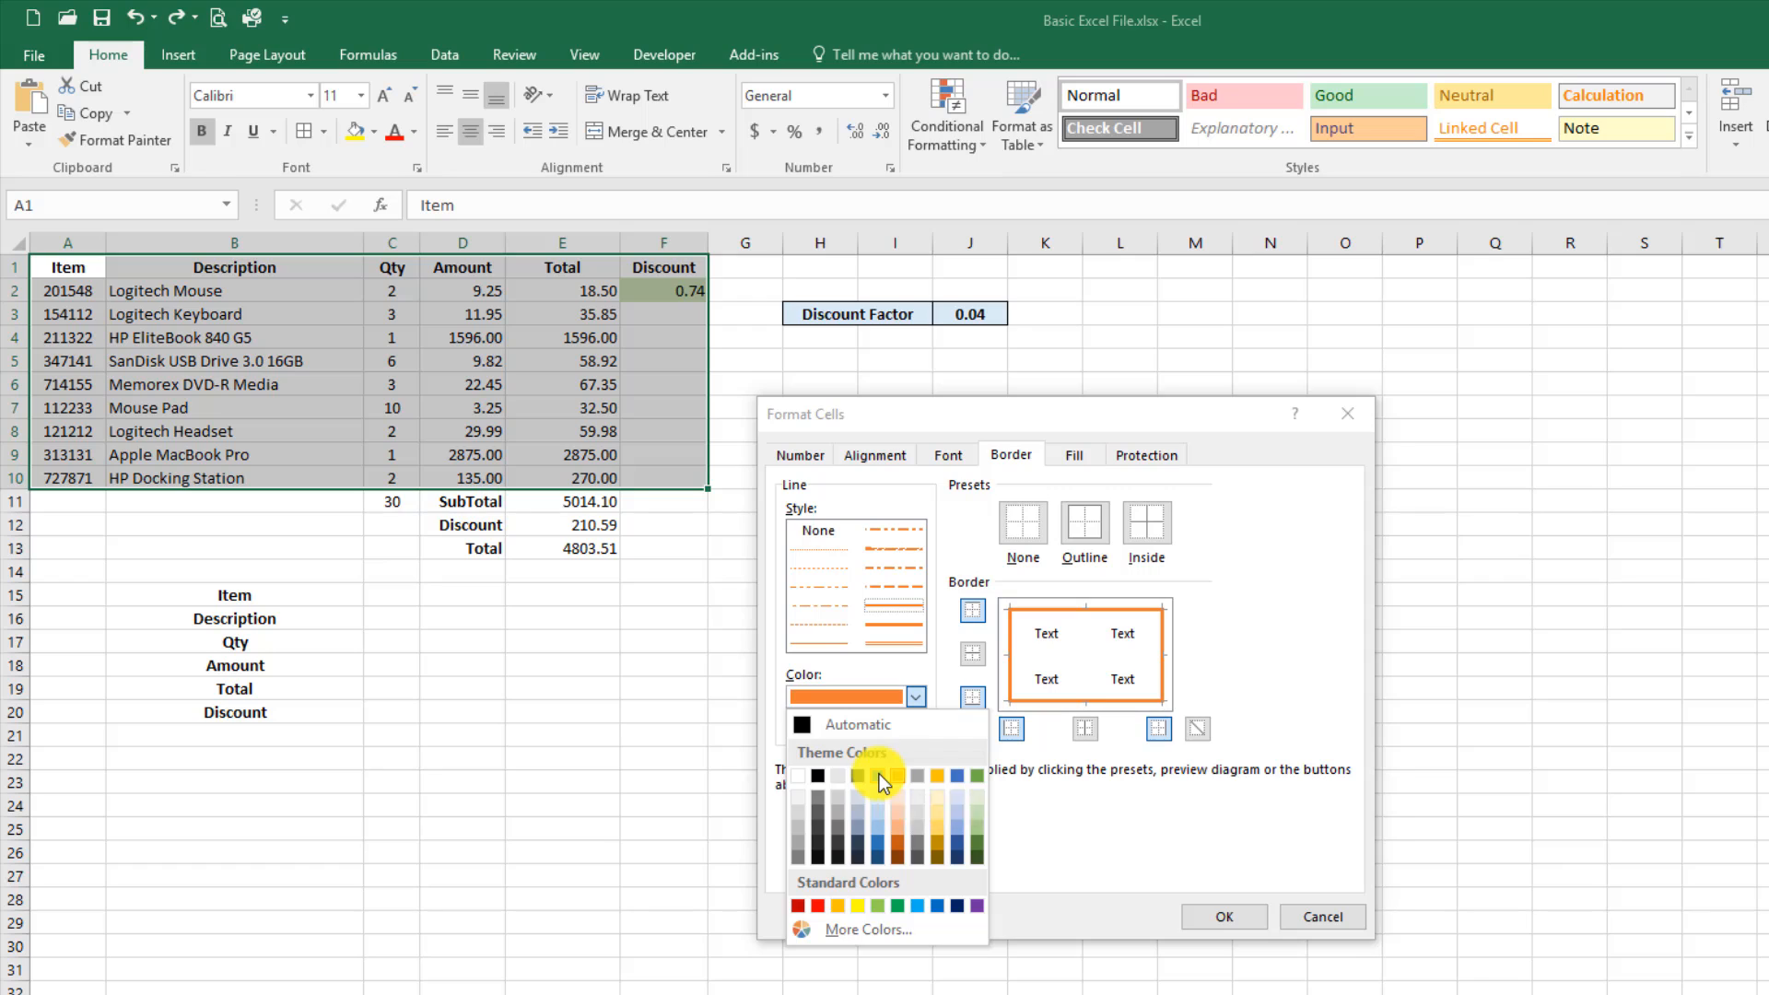
left_click(879, 774)
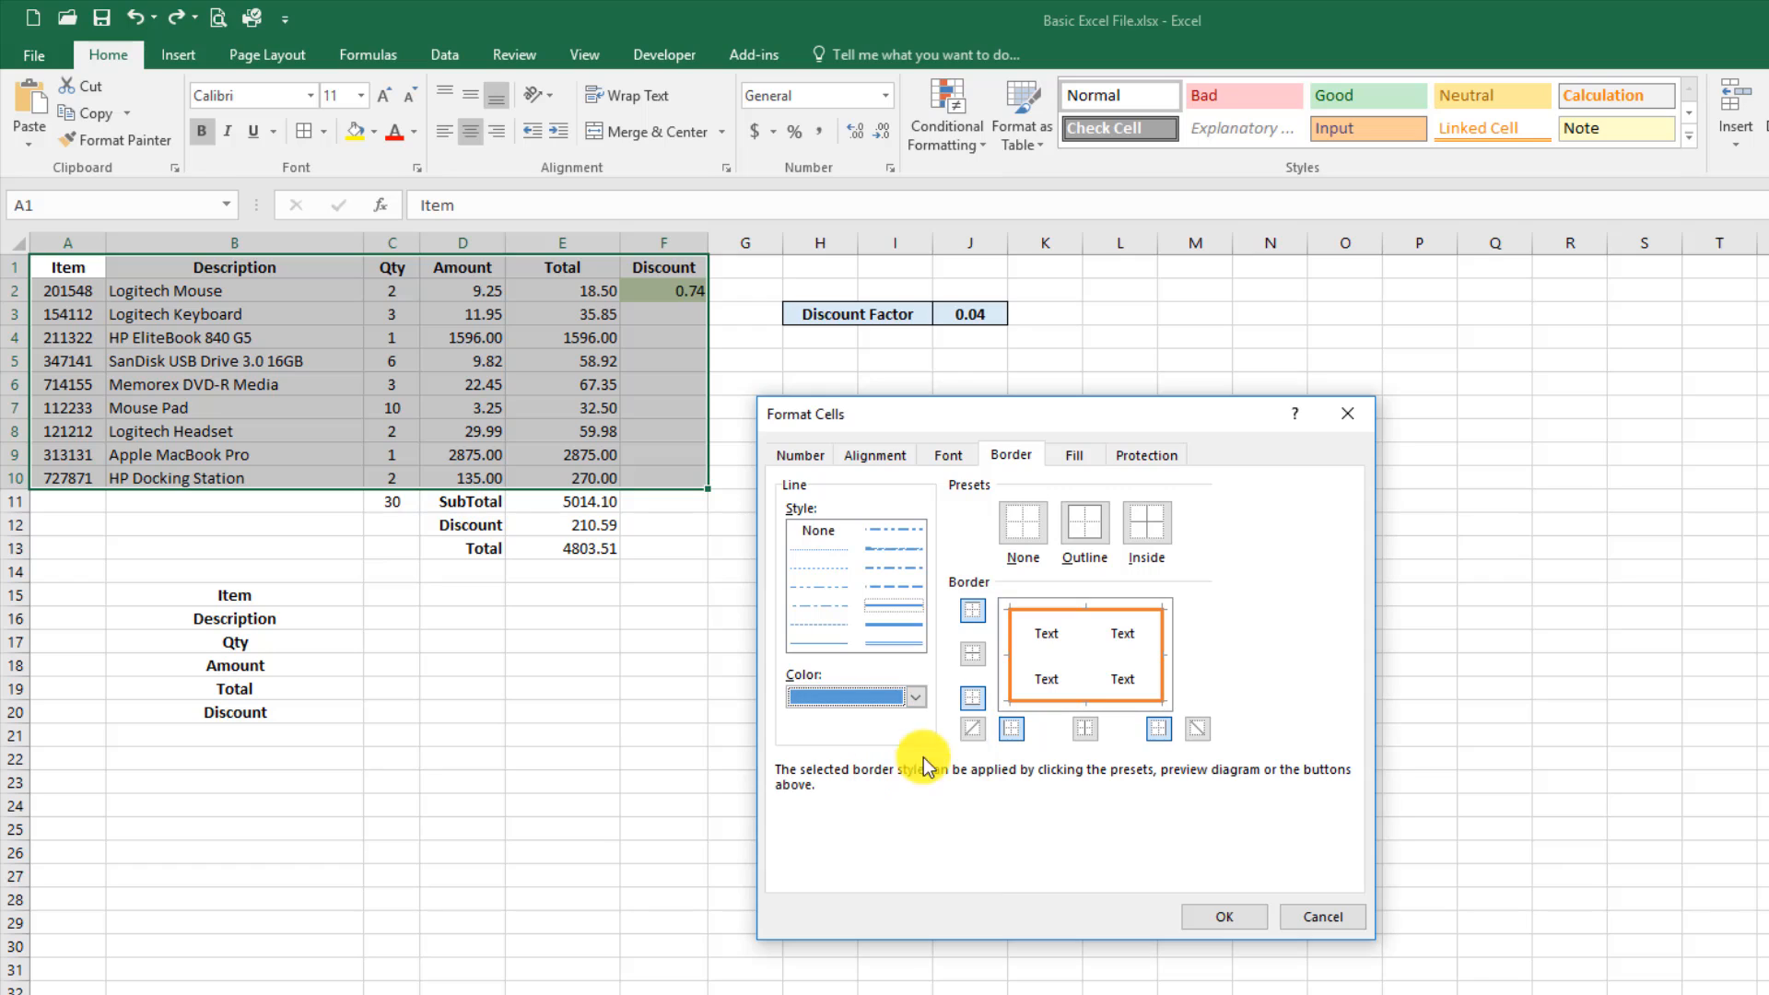
left_click(1080, 706)
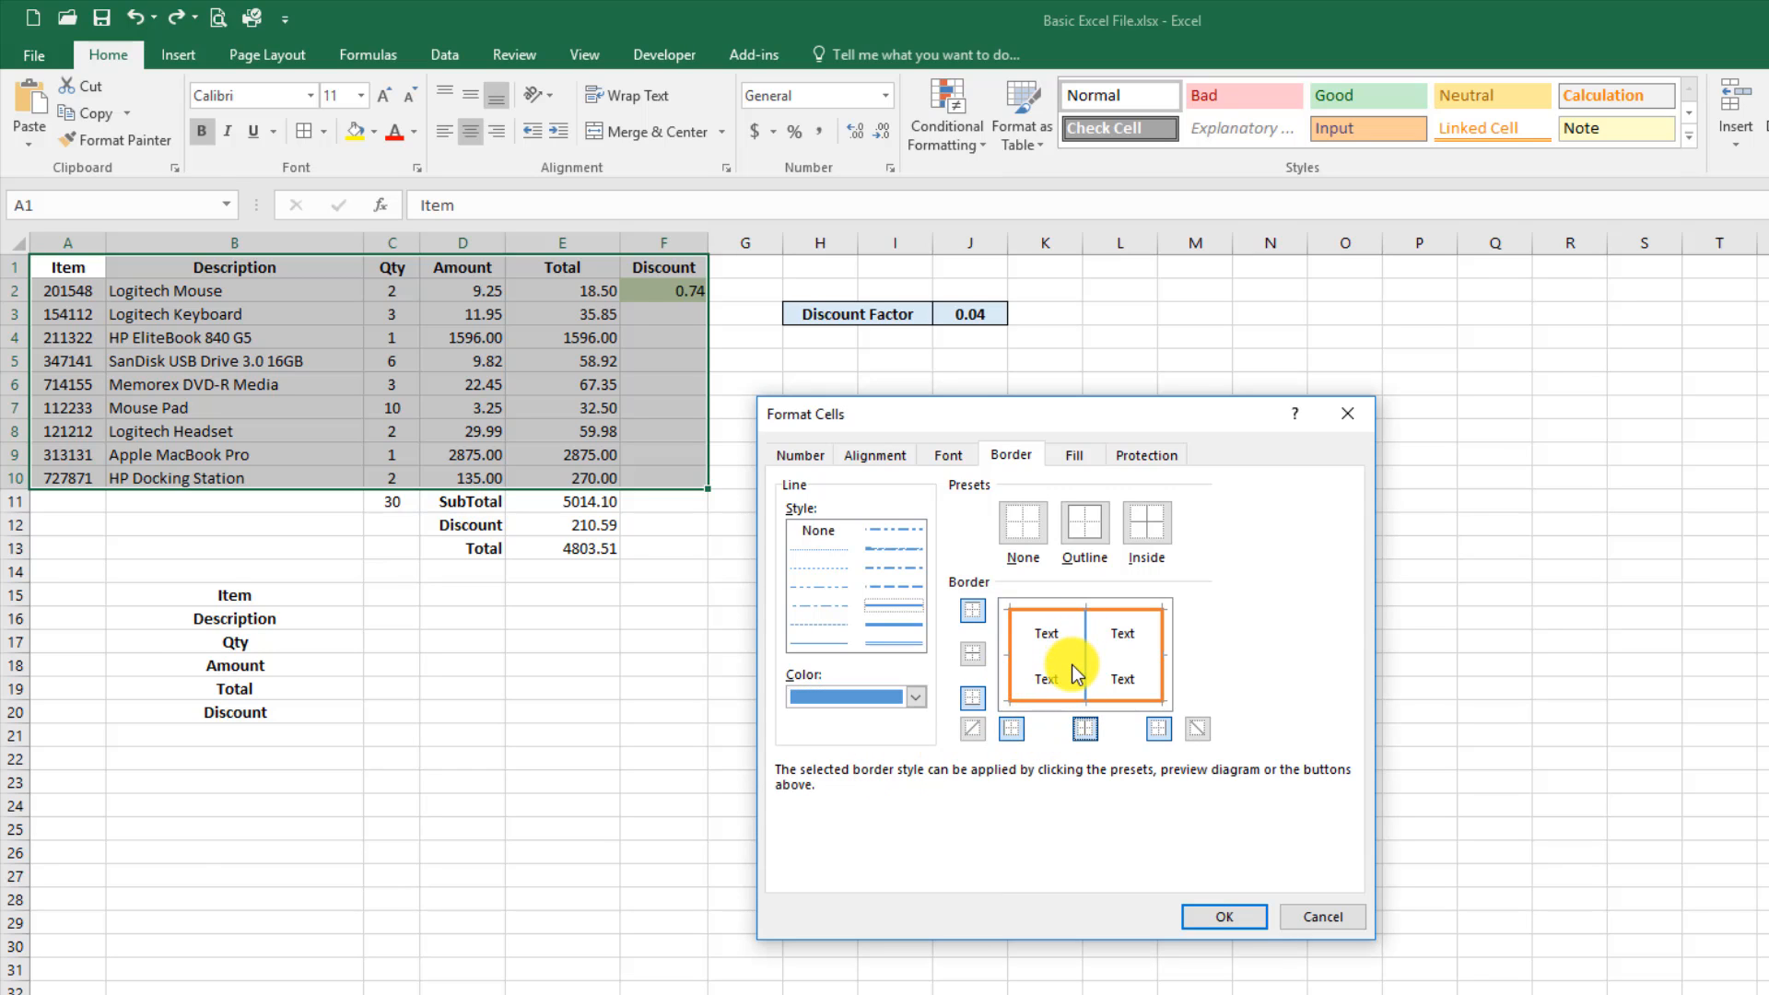
Add medium solid green horizontal inside lines for A1:F10 and apply the border settings to the table.
left_click(925, 699)
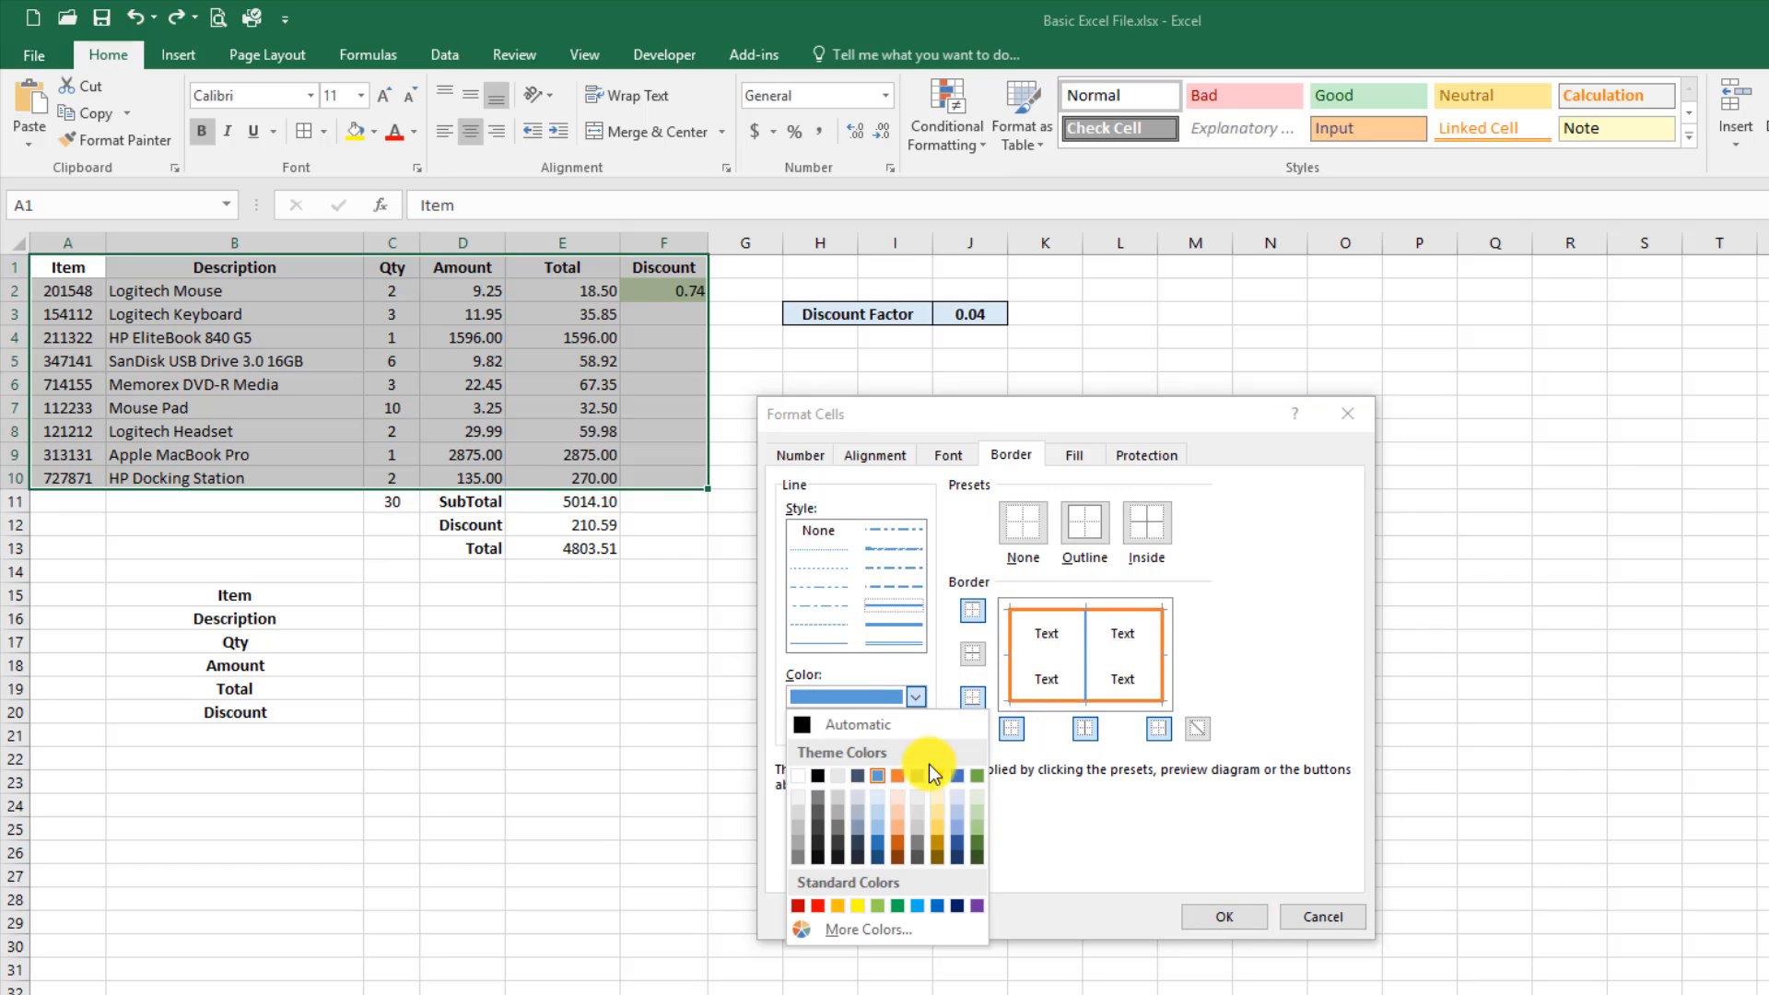
left_click(977, 779)
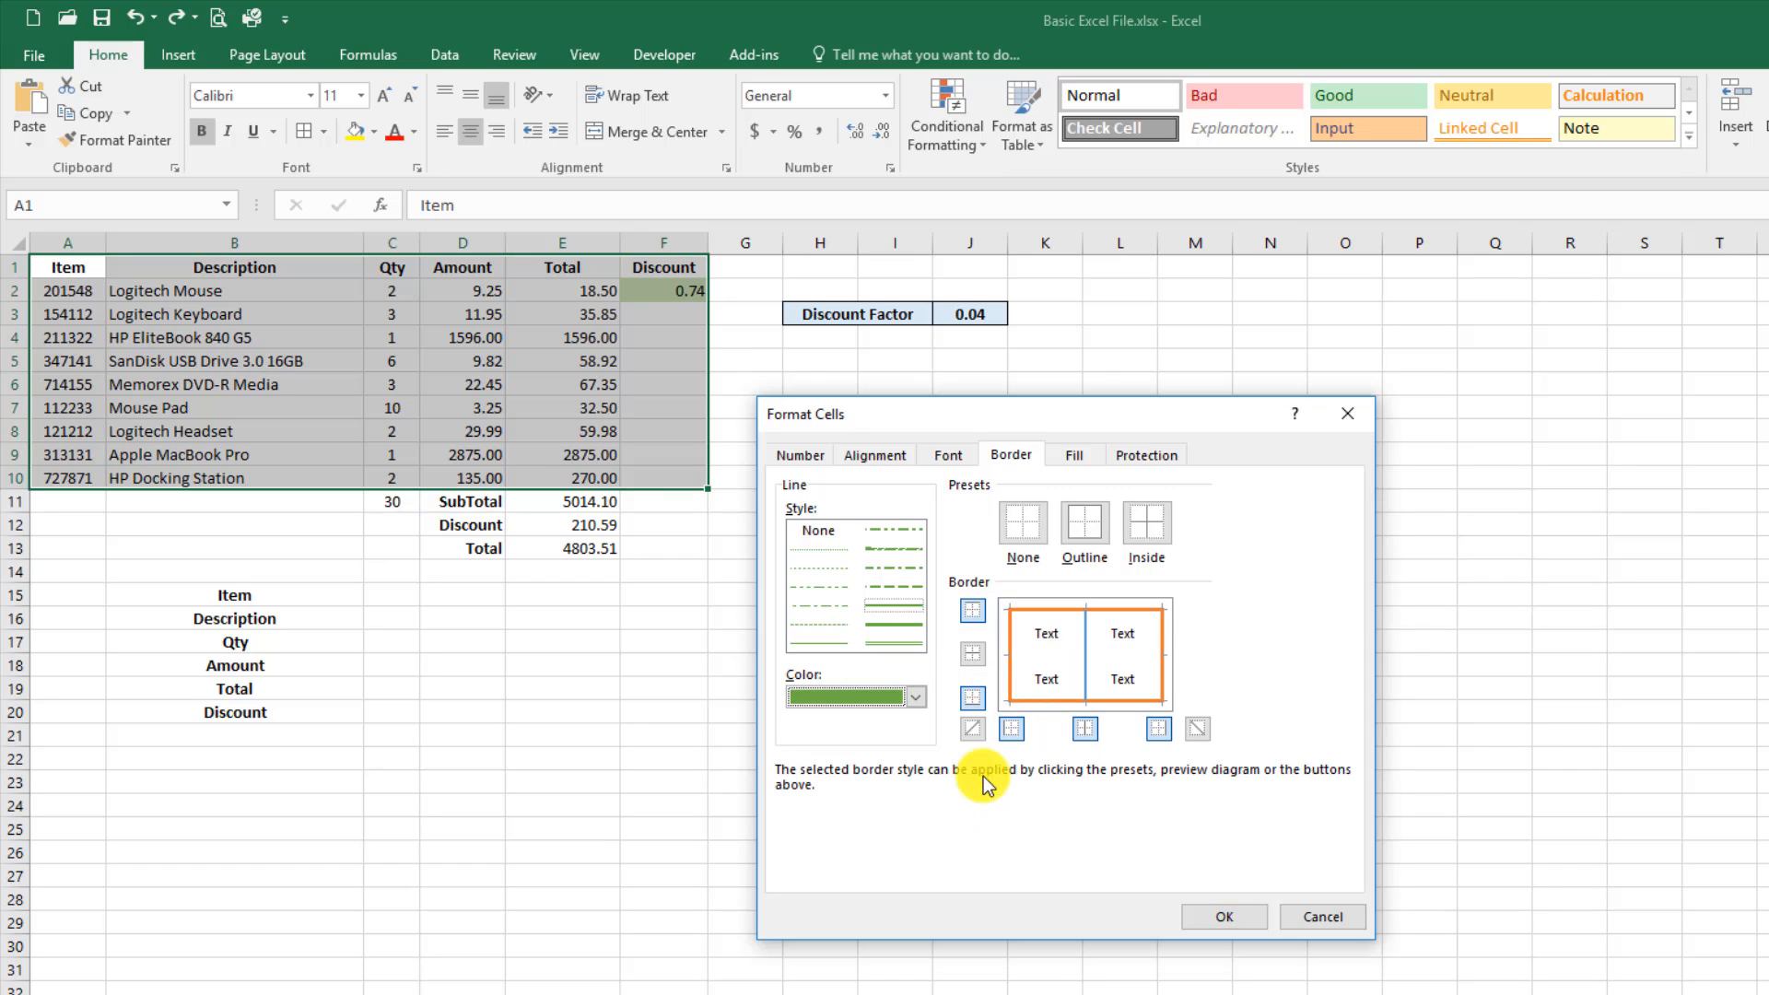
left_click(972, 653)
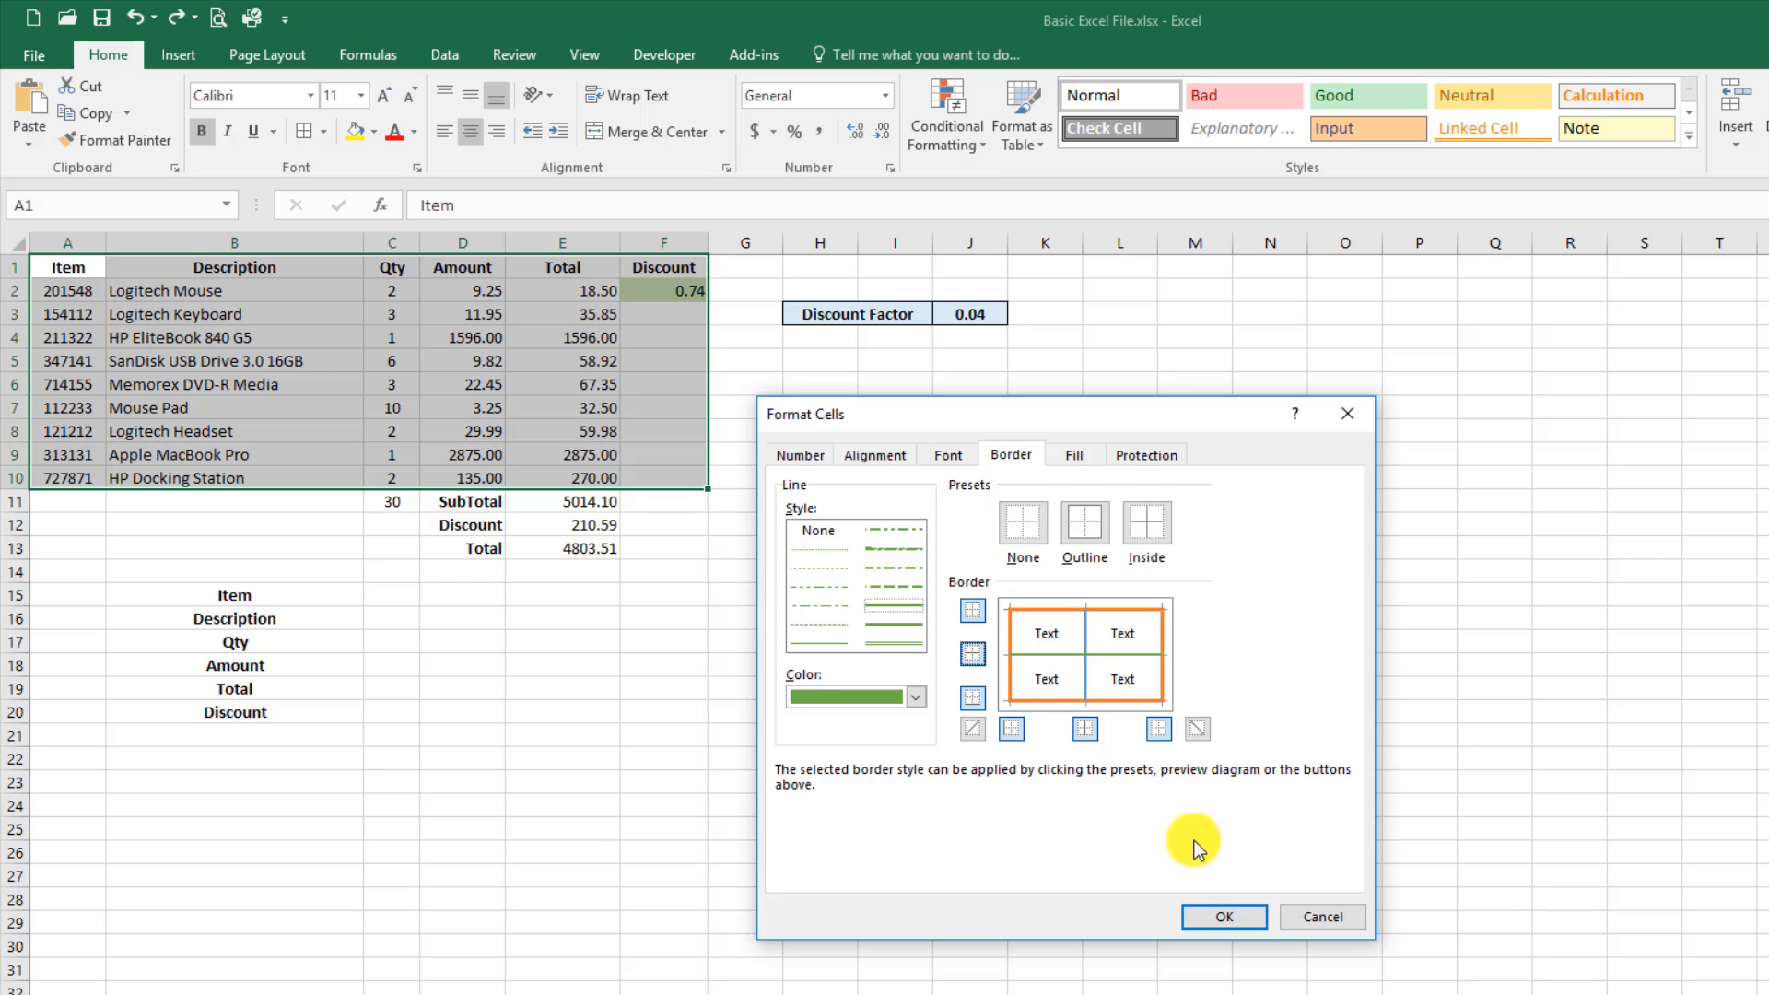
left_click(1215, 916)
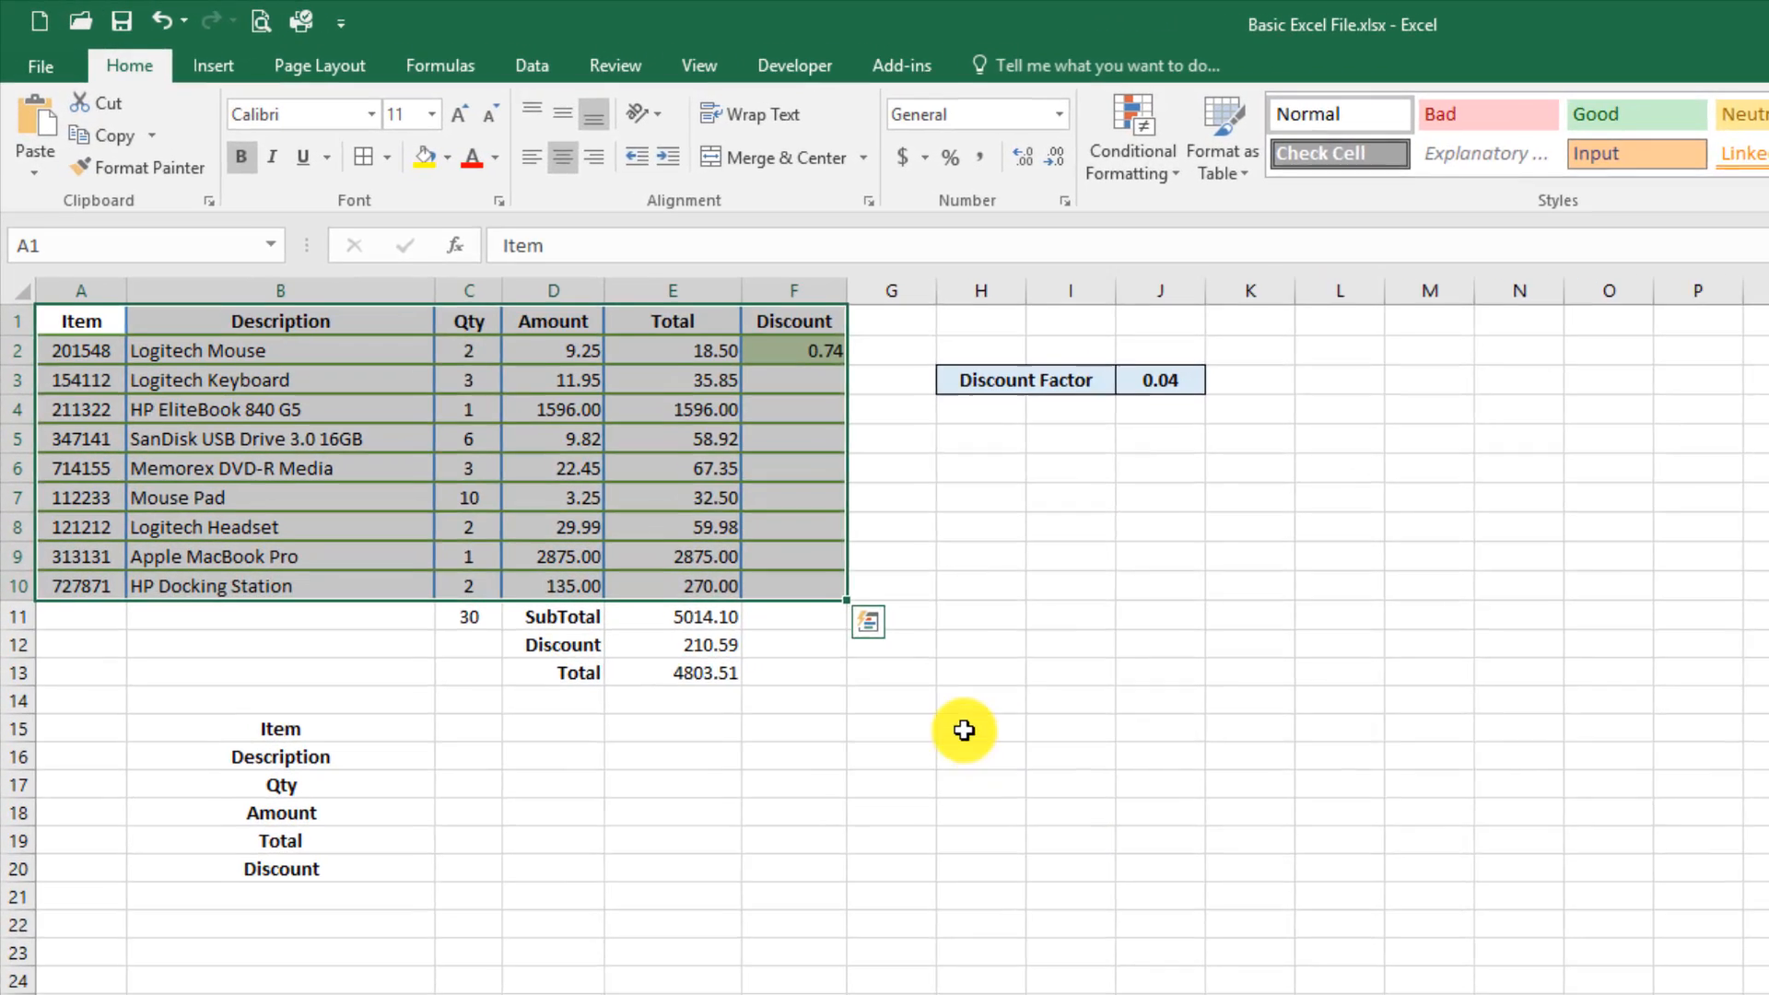
left_click(905, 734)
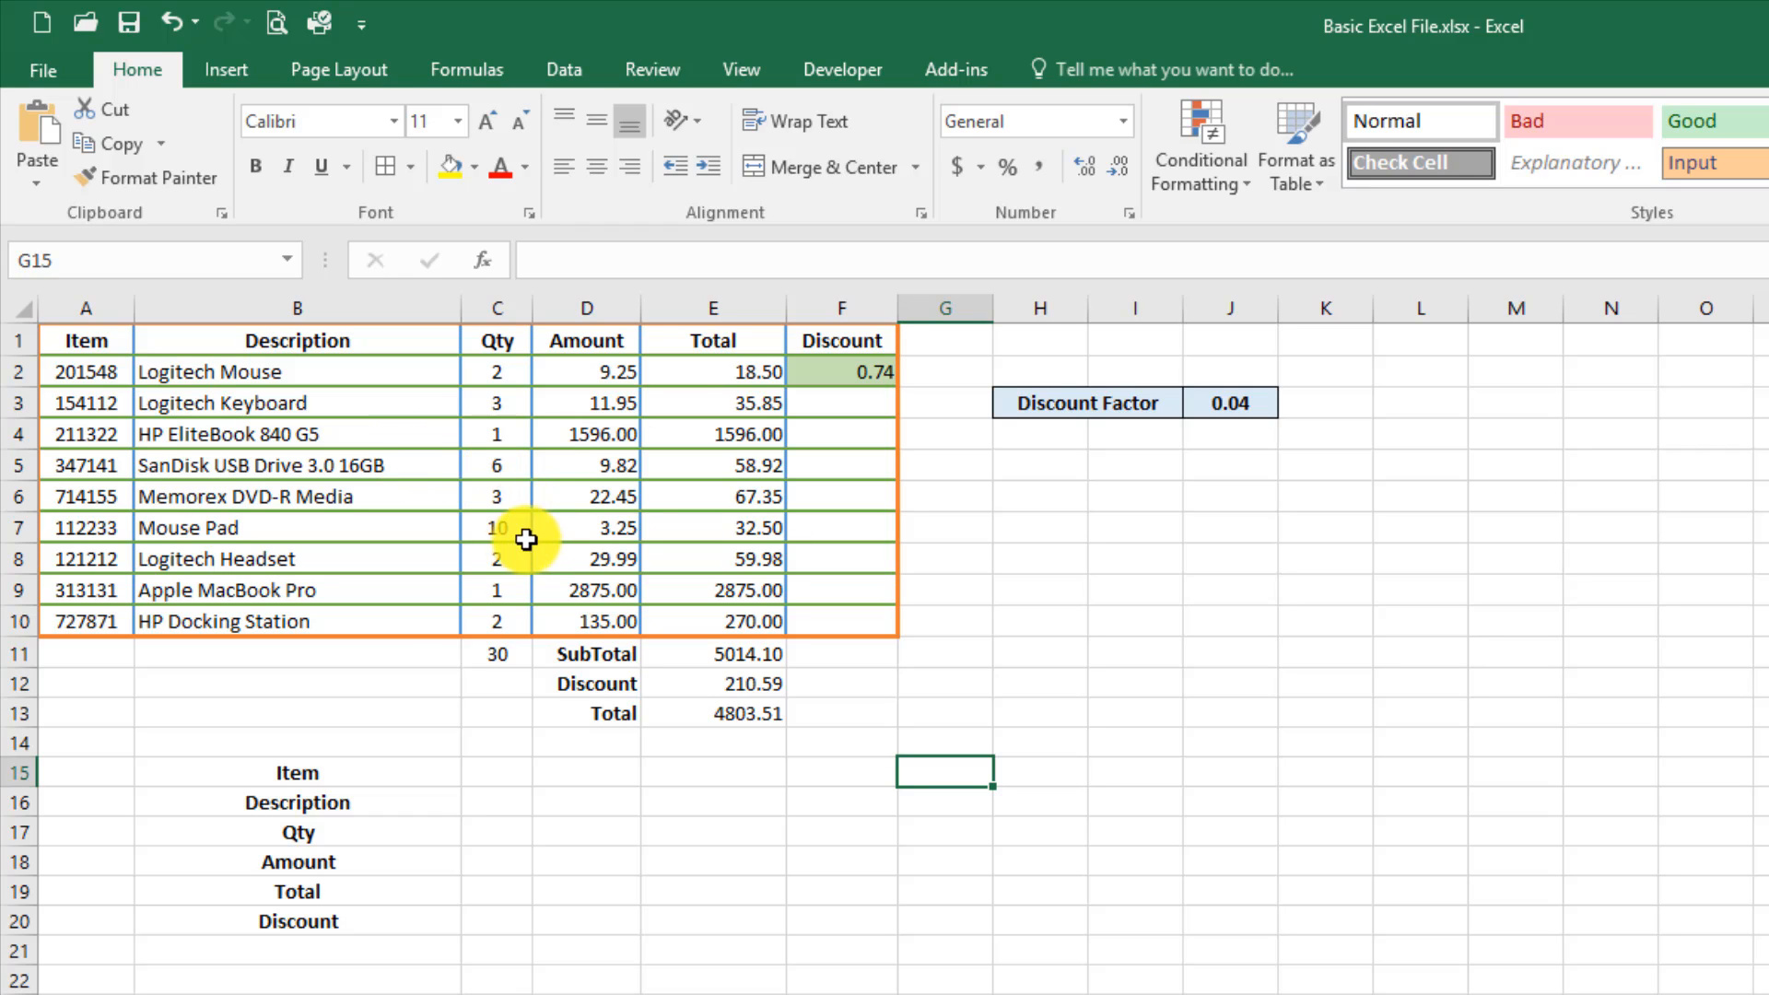
Remove all borders from the table range A1:F10 with the No Border preset.
left_click_drag(87, 347, 848, 608)
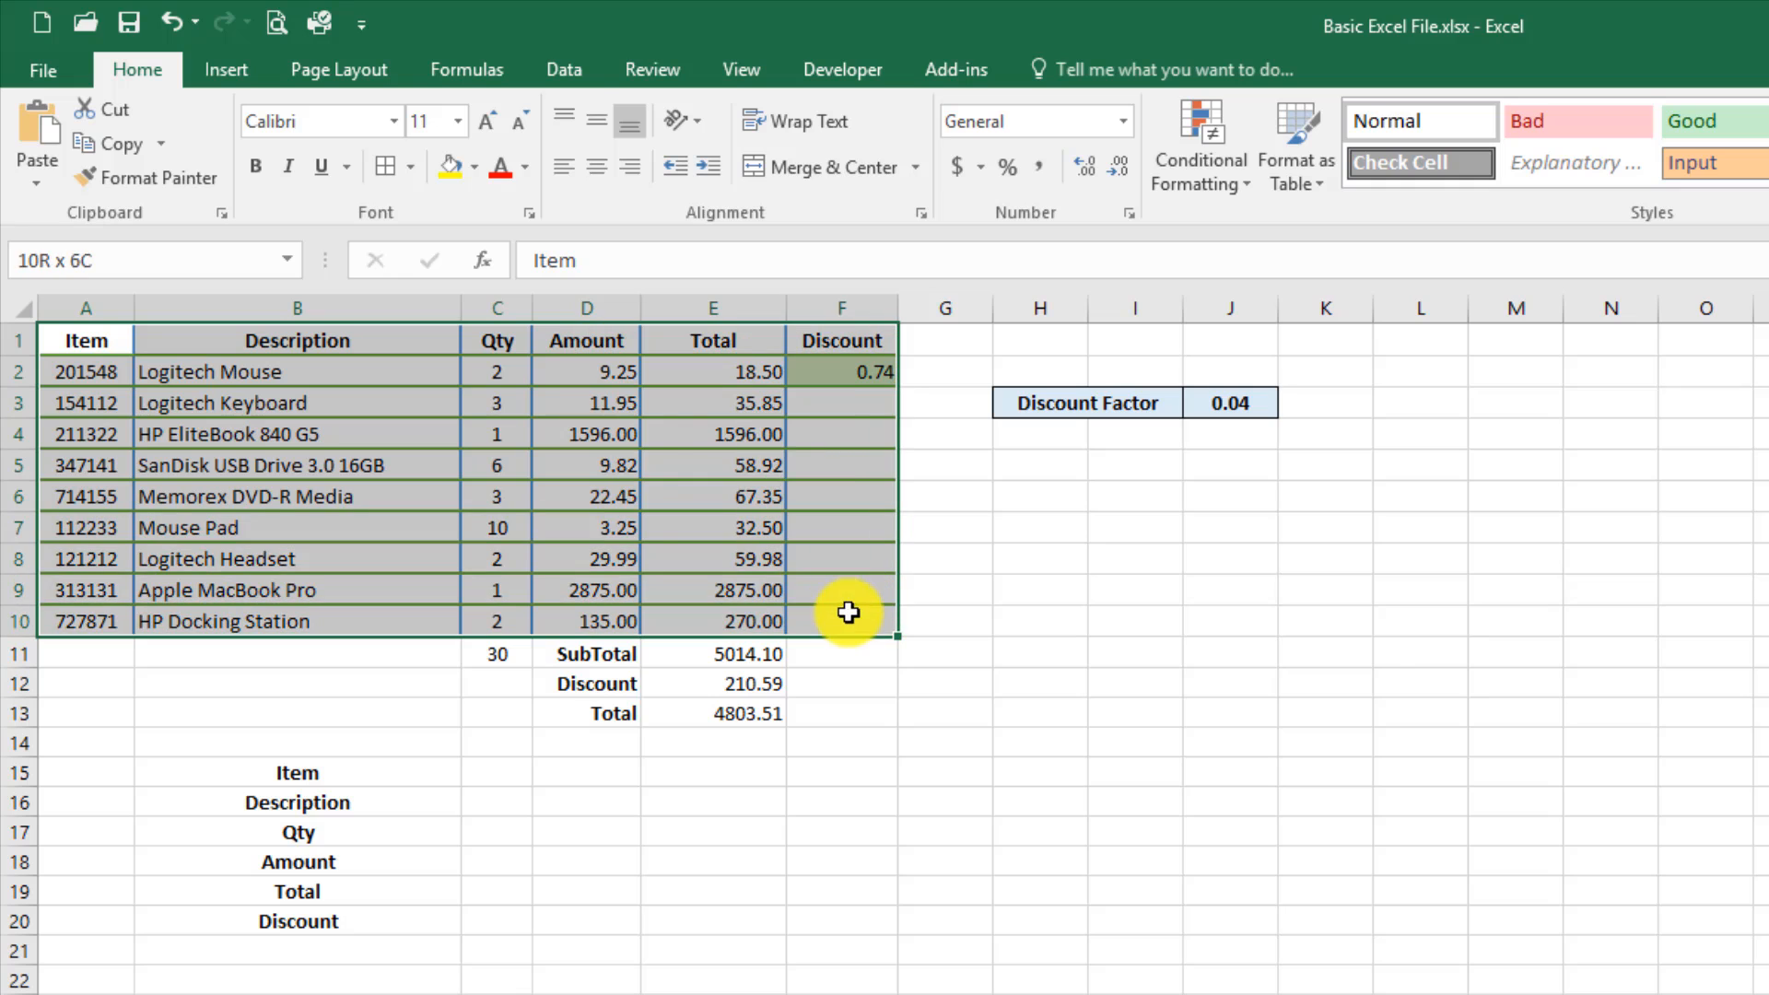
left_click(411, 167)
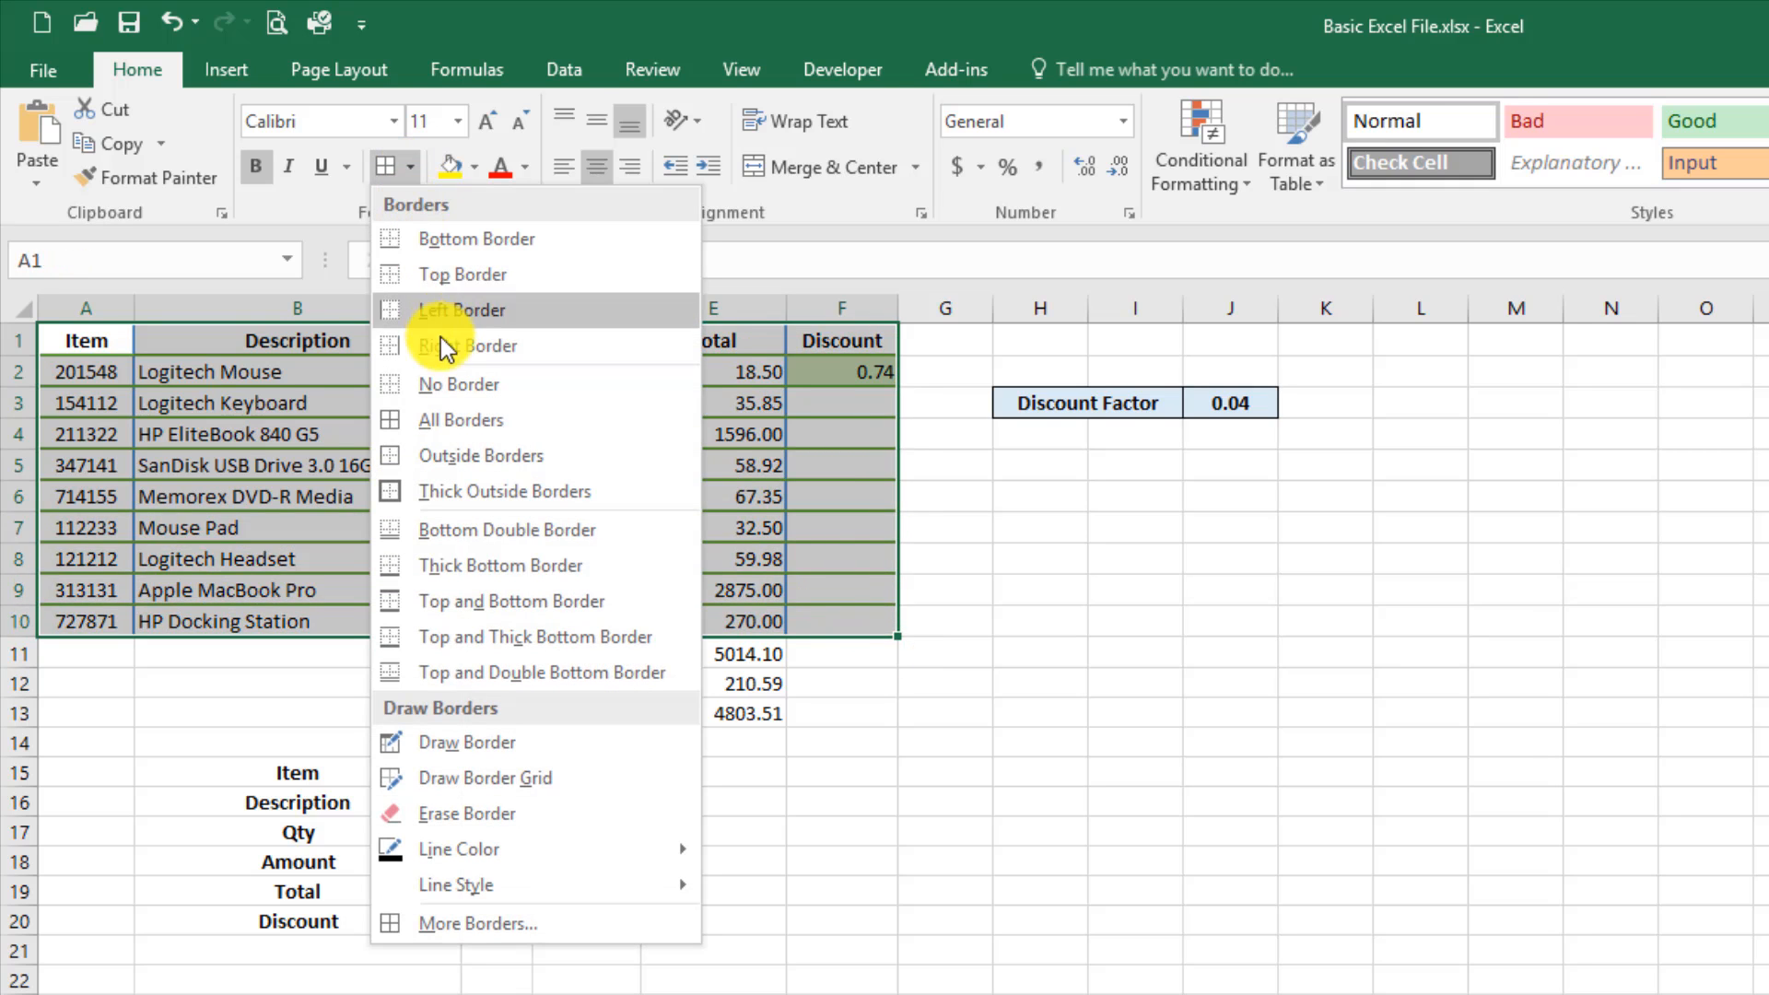
left_click(446, 383)
left_click(880, 725)
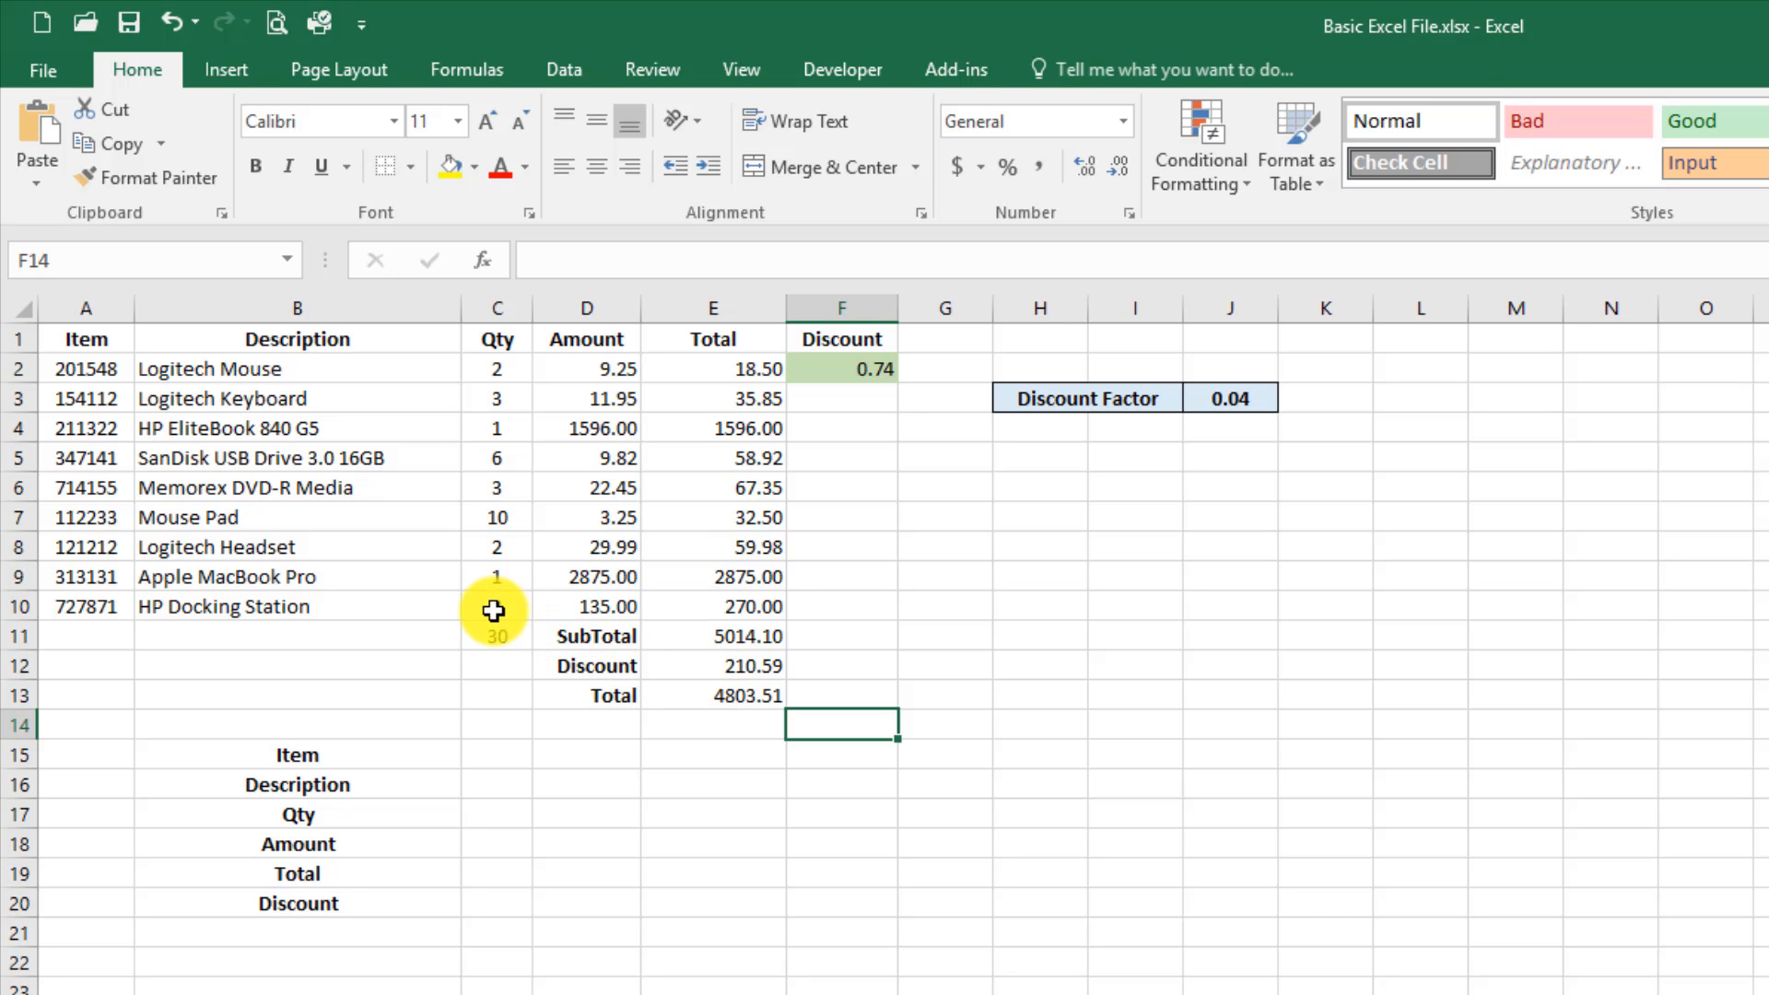
Apply a Bottom Border to cells C10:E10, above the quantity sum and SubTotal row.
left_click_drag(502, 613, 709, 614)
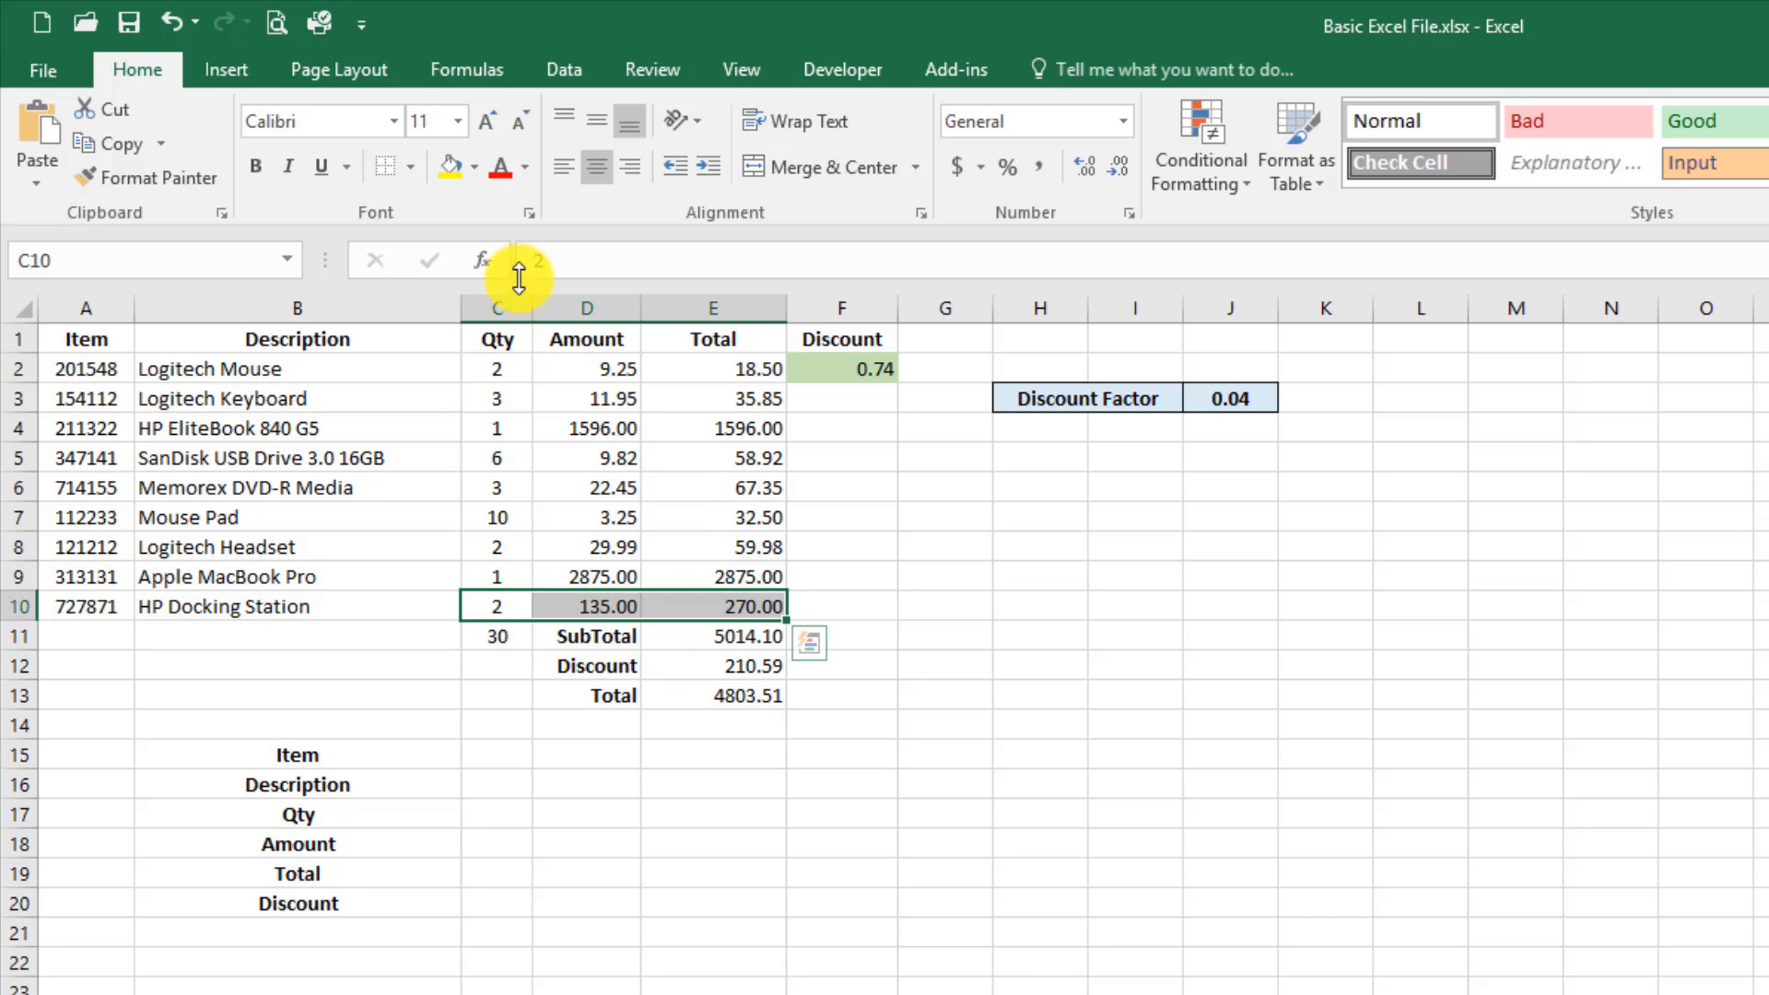
left_click(411, 168)
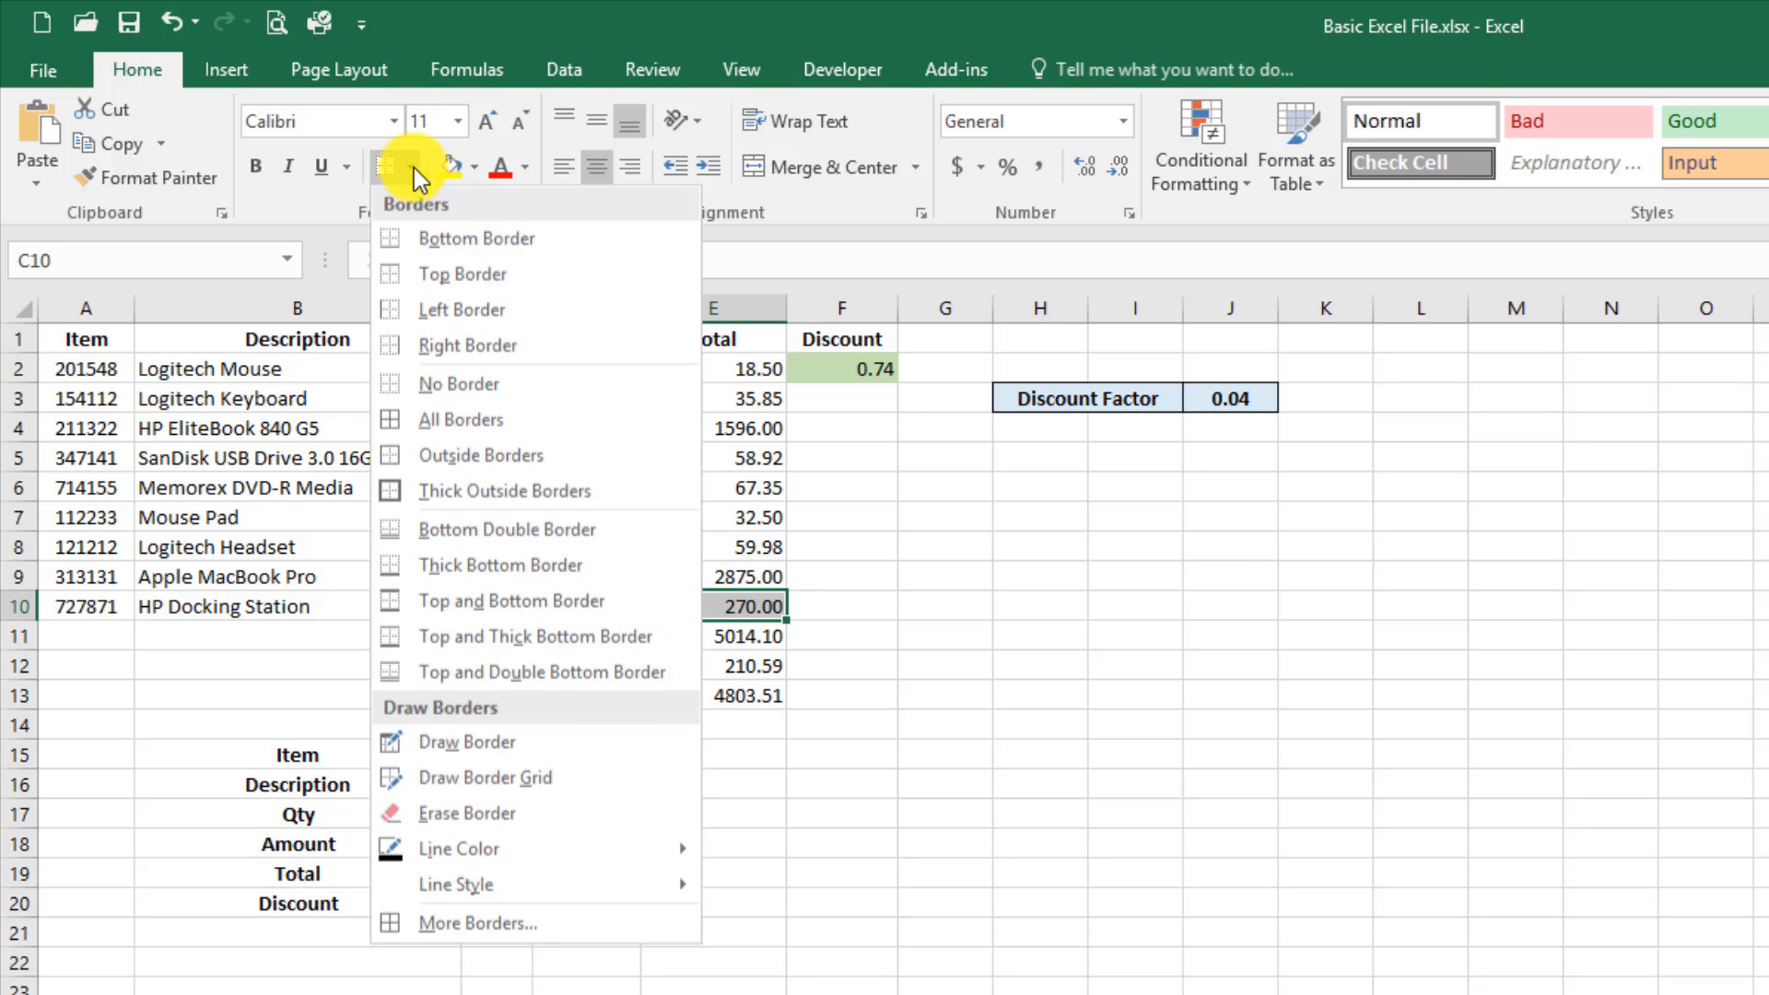
left_click(438, 244)
left_click(932, 640)
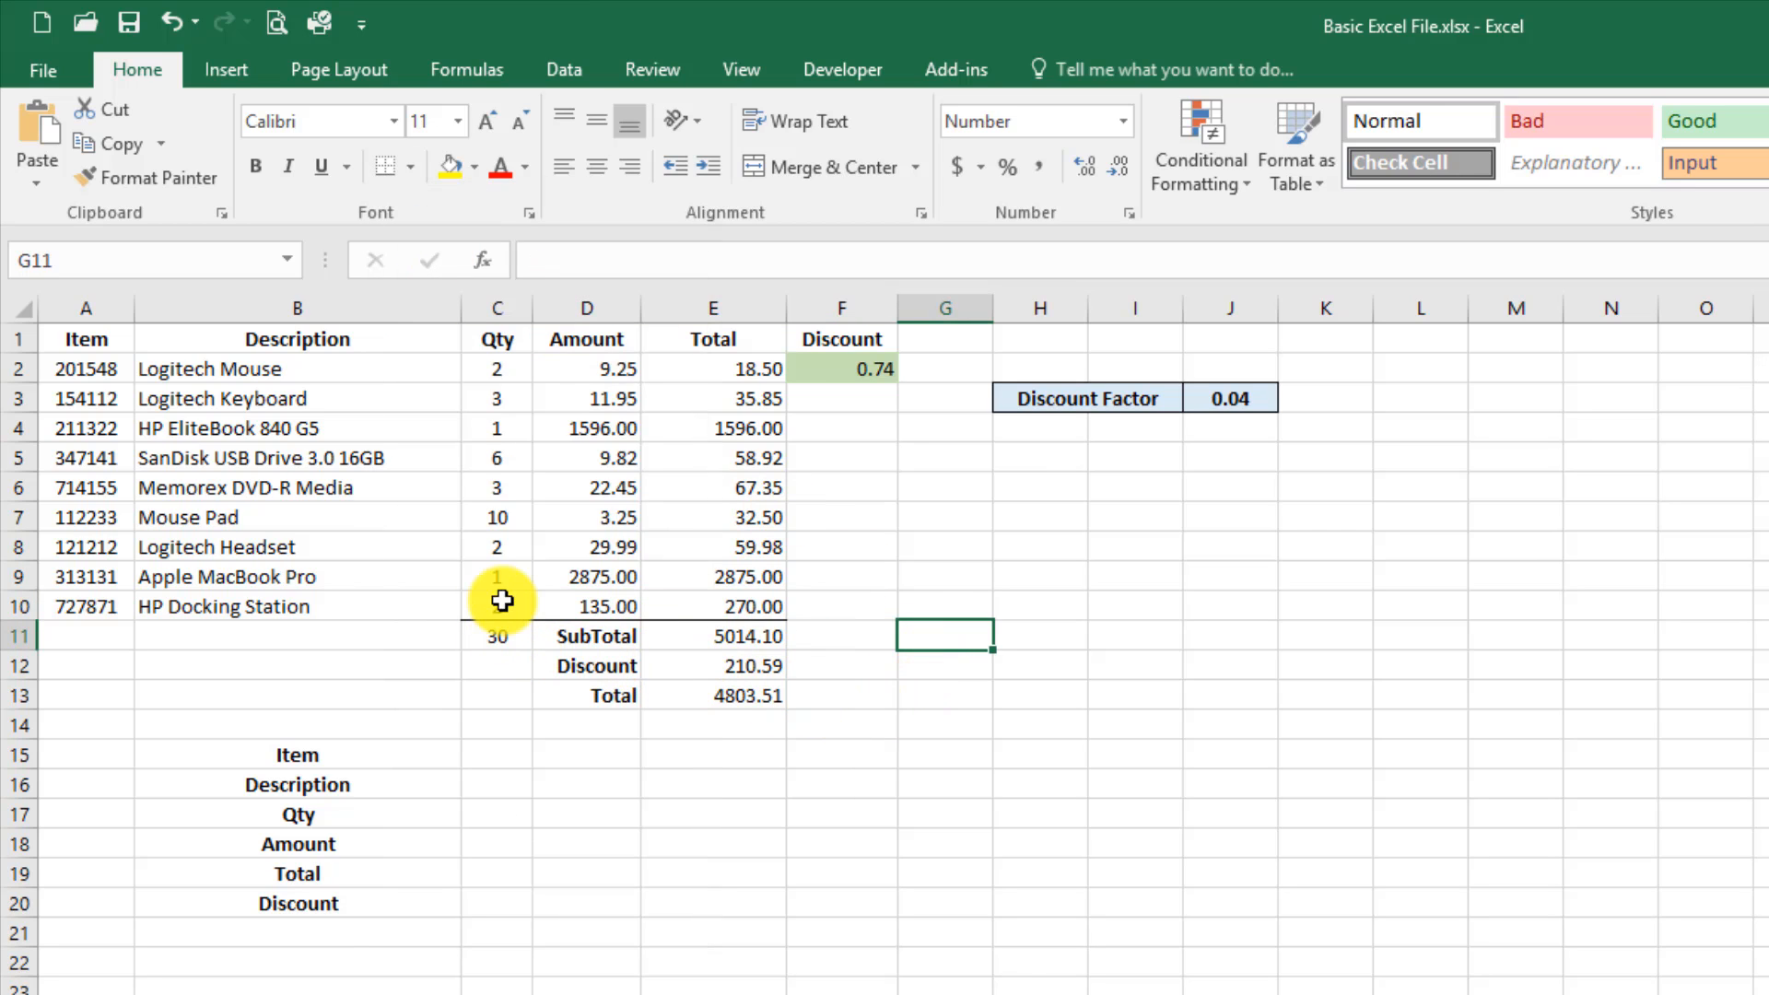